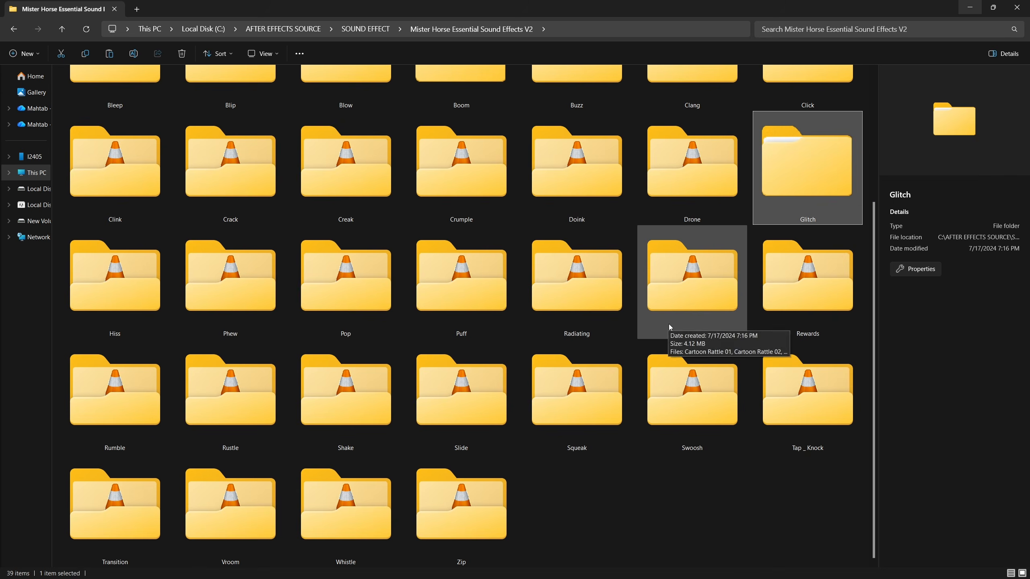
Browse the Mister Horse Essential Sound Effects V2 library and open one of its effect folders
{"action": "scroll", "coordinate": [669, 324], "scroll_direction": "up", "scroll_amount": 3}
{"action": "double_click", "coordinate": [143, 231]}
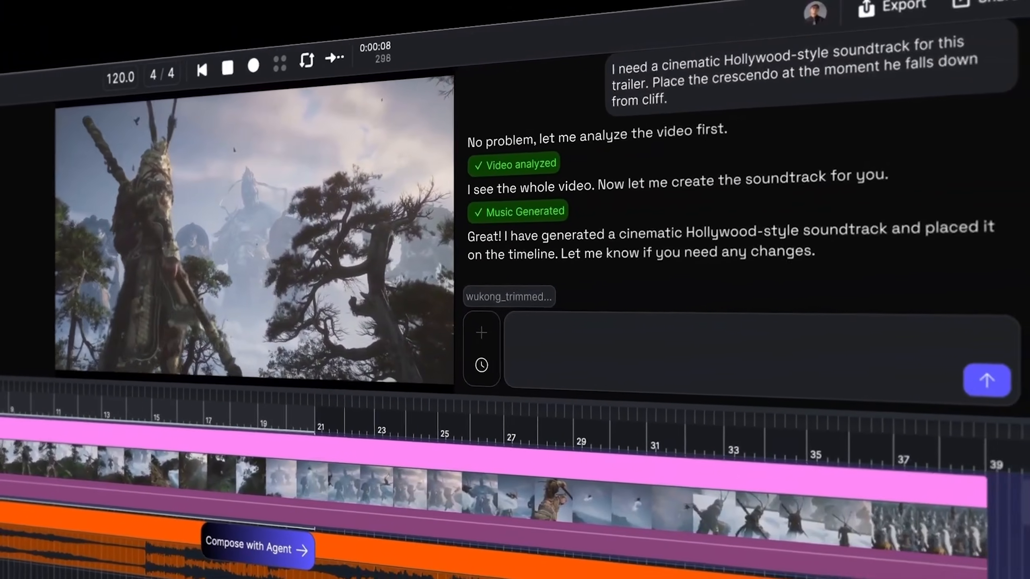
Ask the agent to "Add sound effects for this part" of the trailer
{"action": "type", "text": "Add sound effects for this part"}
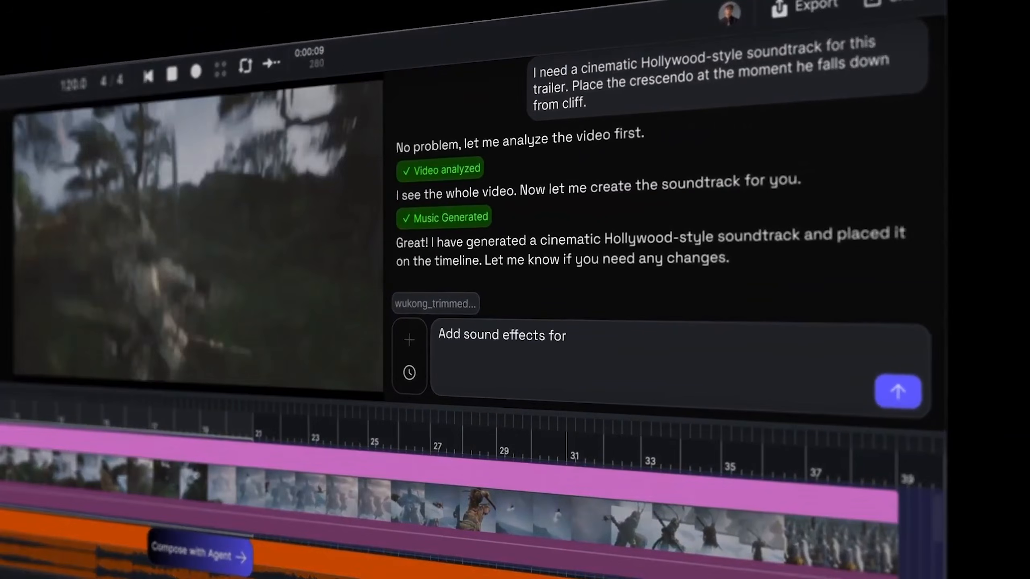
{"action": "key", "text": "Return"}
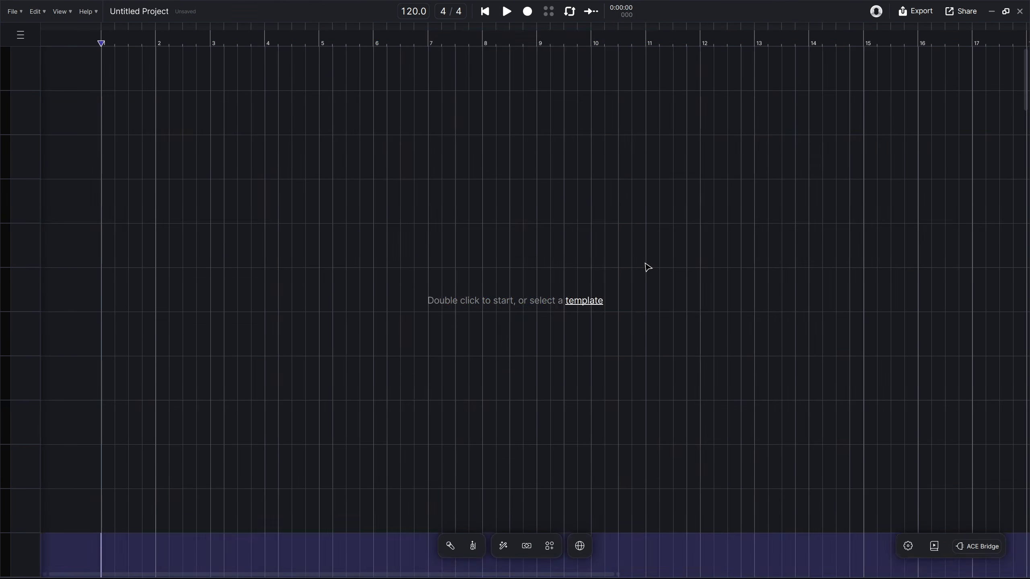
{"action": "left_click_drag", "start_coordinate": [646, 267], "coordinate": [689, 372]}
{"action": "left_click", "coordinate": [727, 355]}
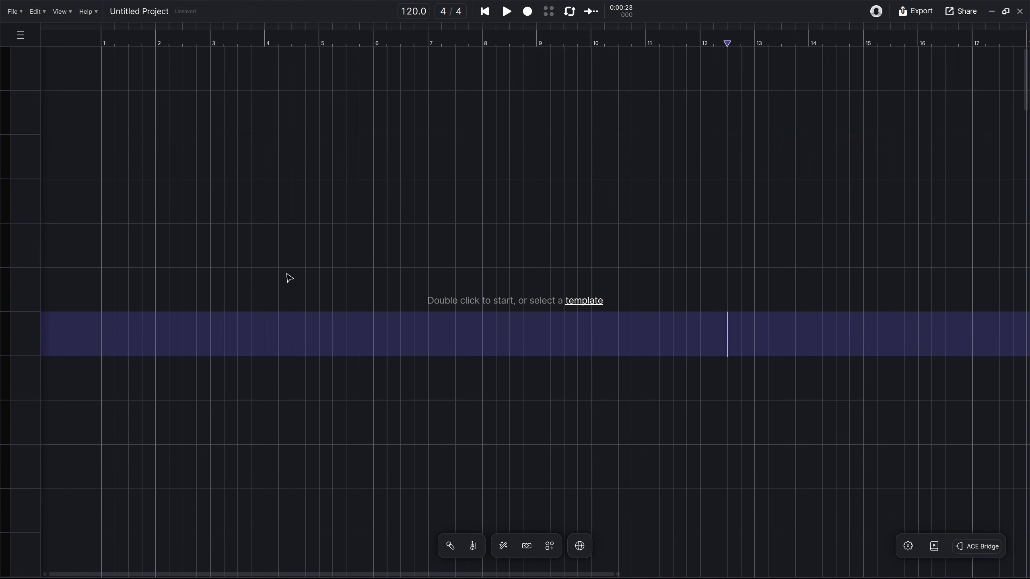
{"action": "left_click_drag", "start_coordinate": [111, 73], "coordinate": [924, 572]}
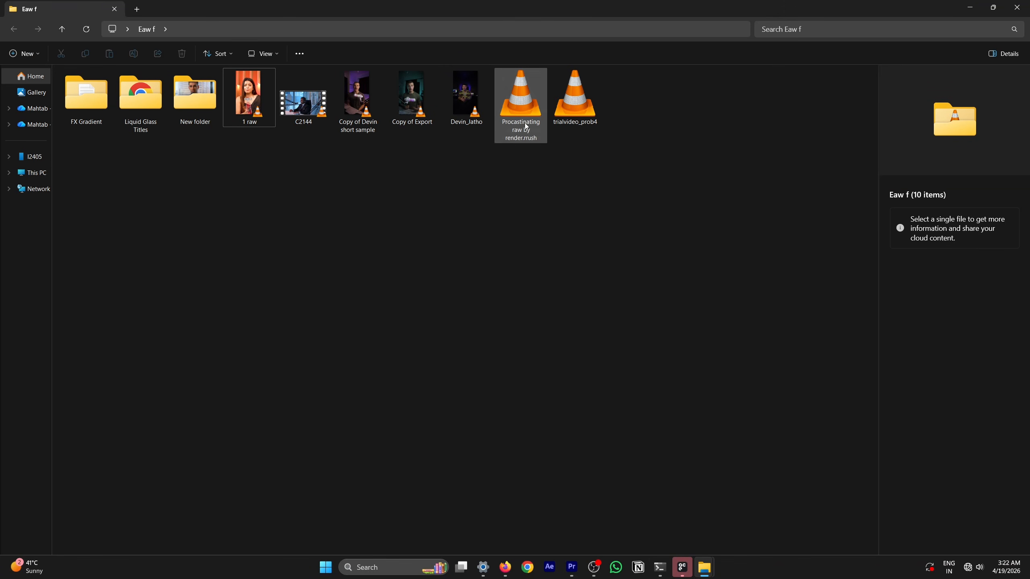
Add the "Procastinating raw by render.rrush" video from the Eaw f folder to the empty project's timeline
{"action": "left_click", "coordinate": [522, 104]}
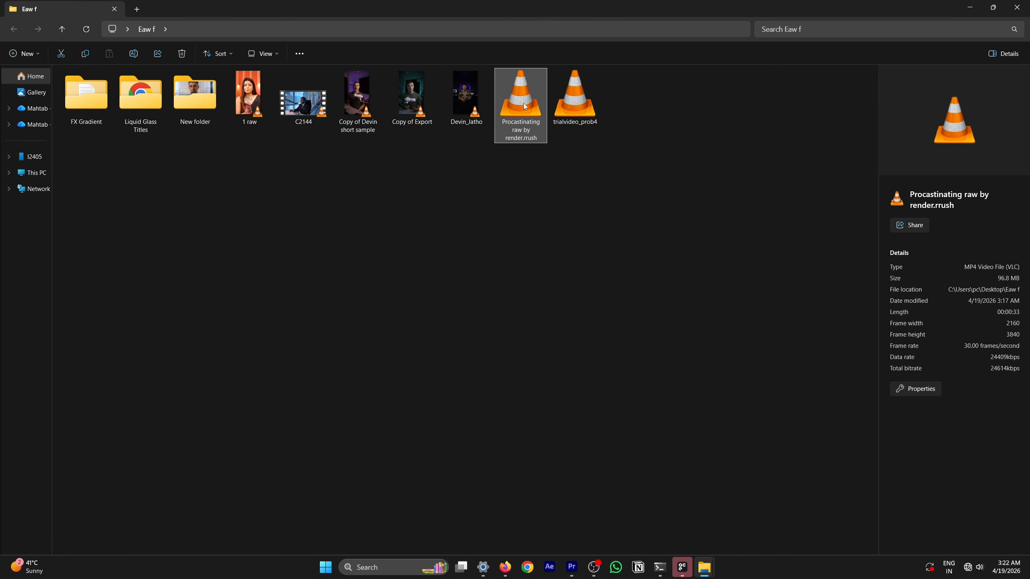
{"action": "left_click_drag", "start_coordinate": [574, 494], "coordinate": [155, 142]}
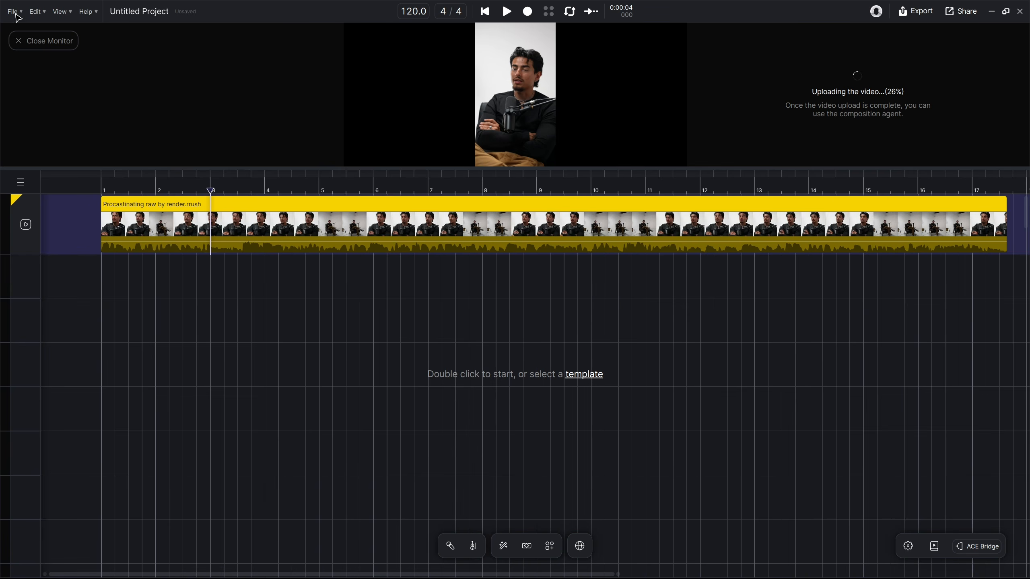
{"action": "left_click", "coordinate": [16, 14]}
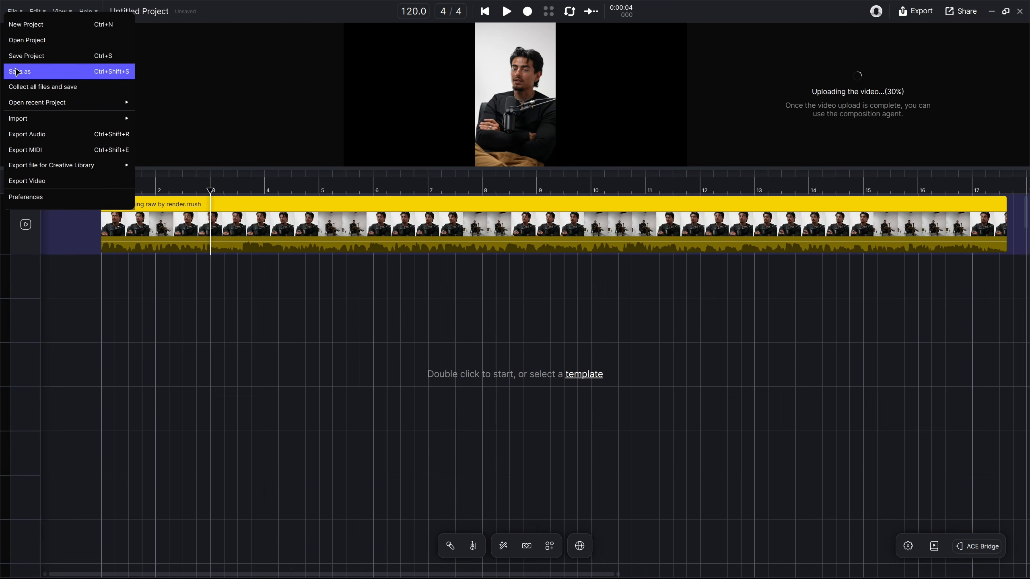
{"action": "mouse_move", "coordinate": [18, 108]}
{"action": "left_click", "coordinate": [149, 135]}
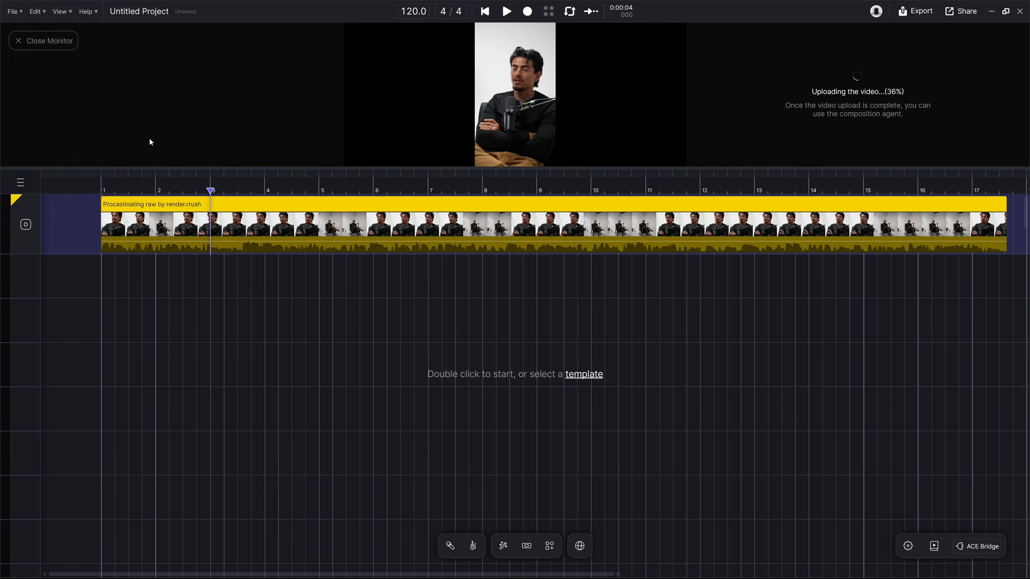
{"action": "left_click", "coordinate": [466, 271]}
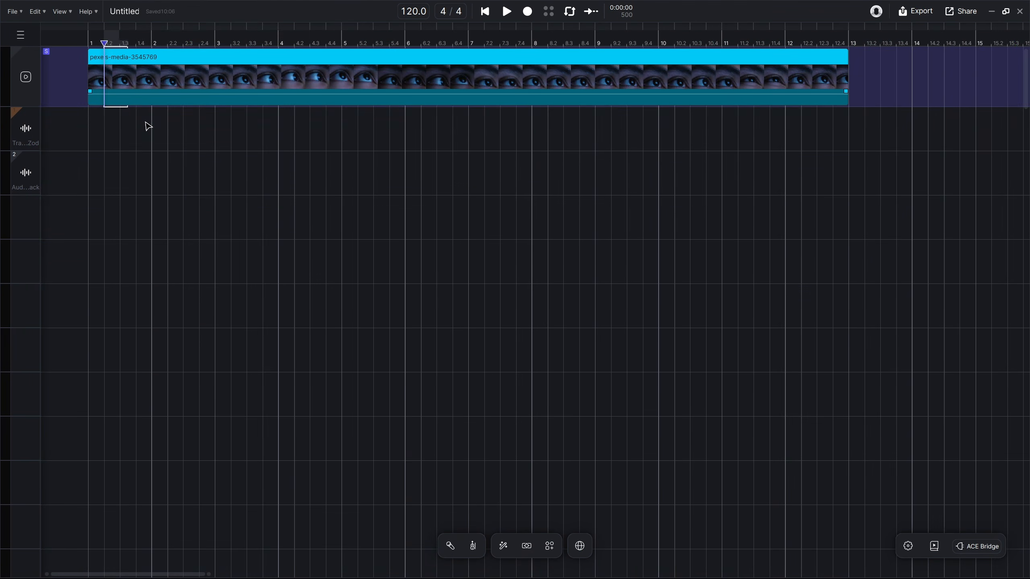
{"action": "left_click_drag", "start_coordinate": [145, 126], "coordinate": [971, 540]}
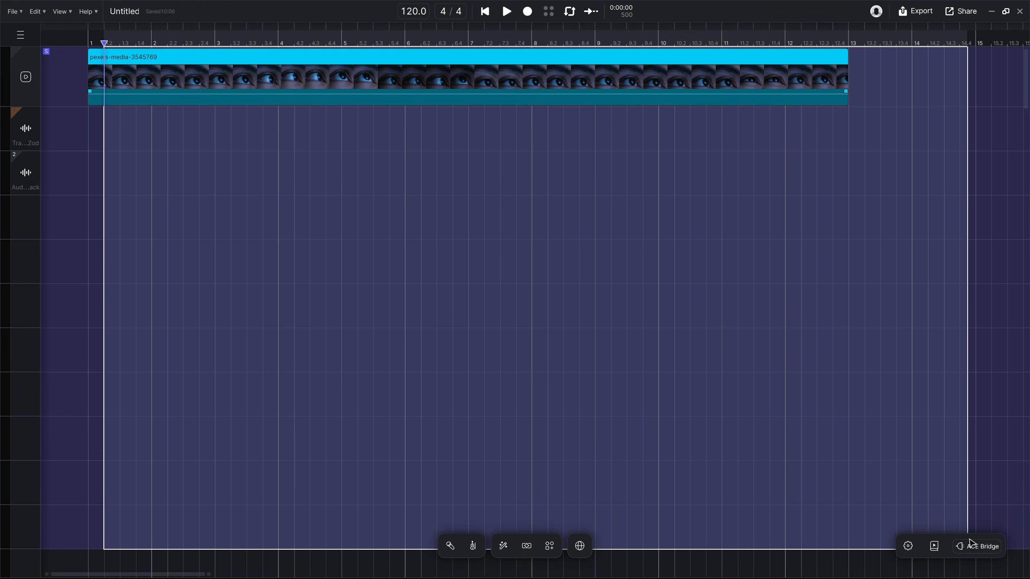
{"action": "left_click", "coordinate": [531, 356]}
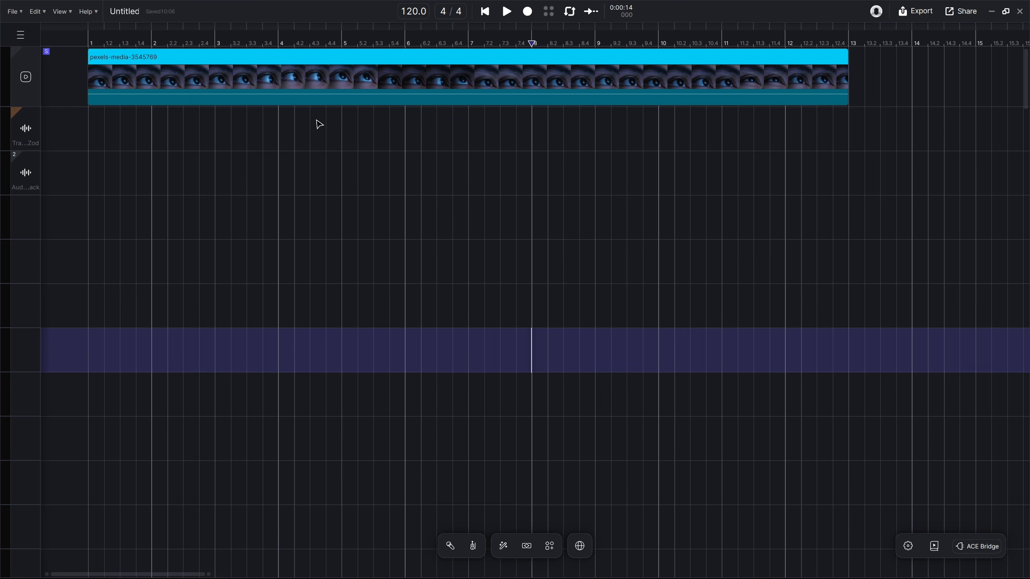
Show the pexels-media-3545769 clip in the video monitor and detach its audio onto a separate track
{"action": "double_click", "coordinate": [428, 81]}
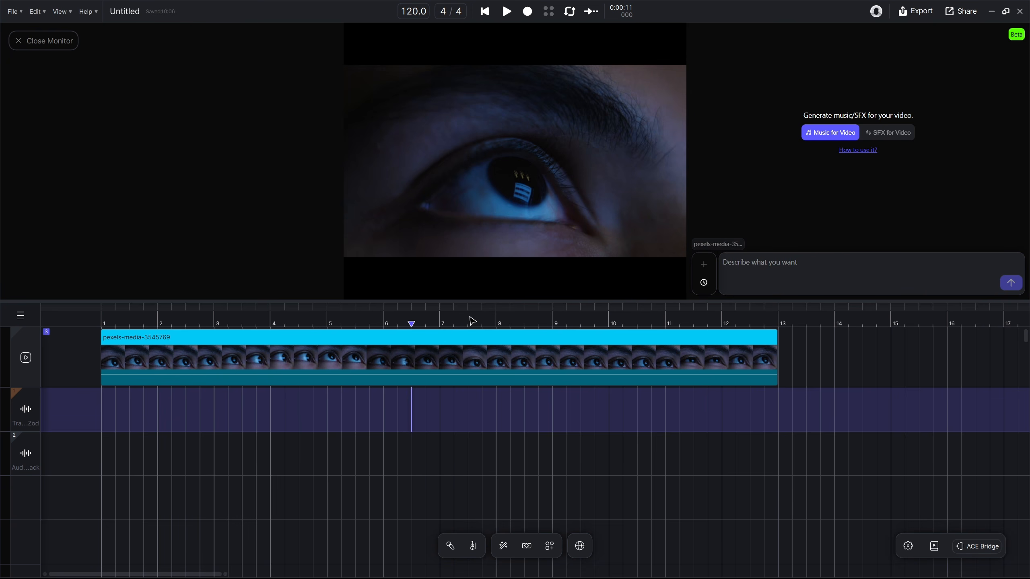
{"action": "left_click_drag", "start_coordinate": [470, 324], "coordinate": [433, 394]}
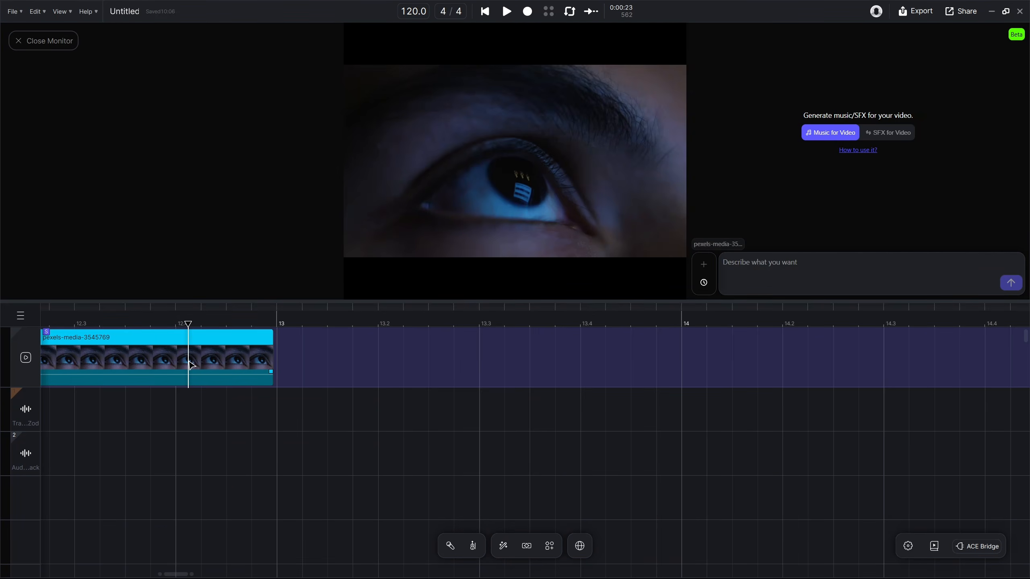
{"action": "right_click", "coordinate": [203, 360]}
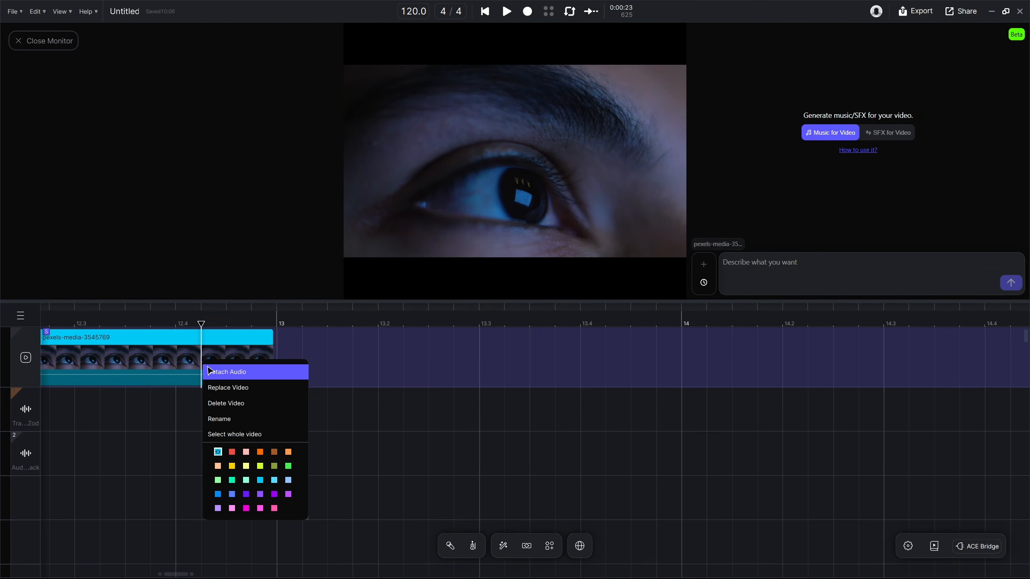
{"action": "left_click", "coordinate": [237, 373]}
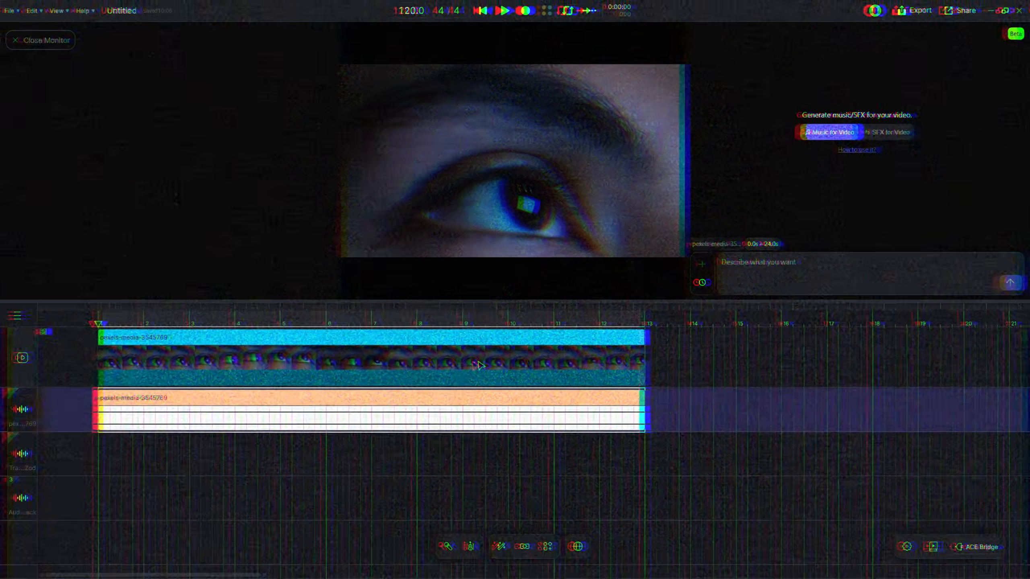
{"action": "right_click", "coordinate": [481, 365]}
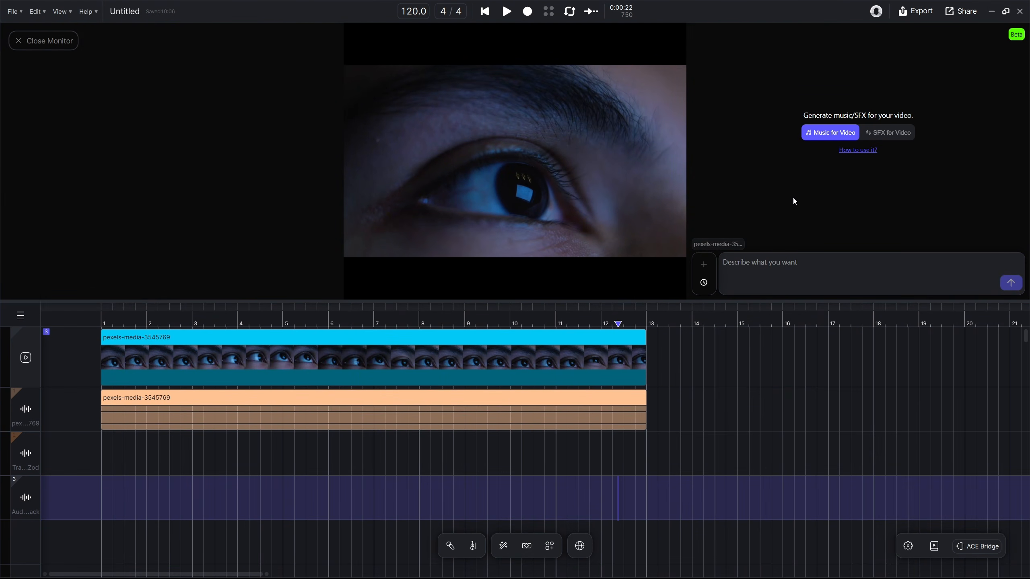
Generate Music for Video with a prompt asking for intense horror music for this scene, and play back the result
{"action": "left_click", "coordinate": [891, 138]}
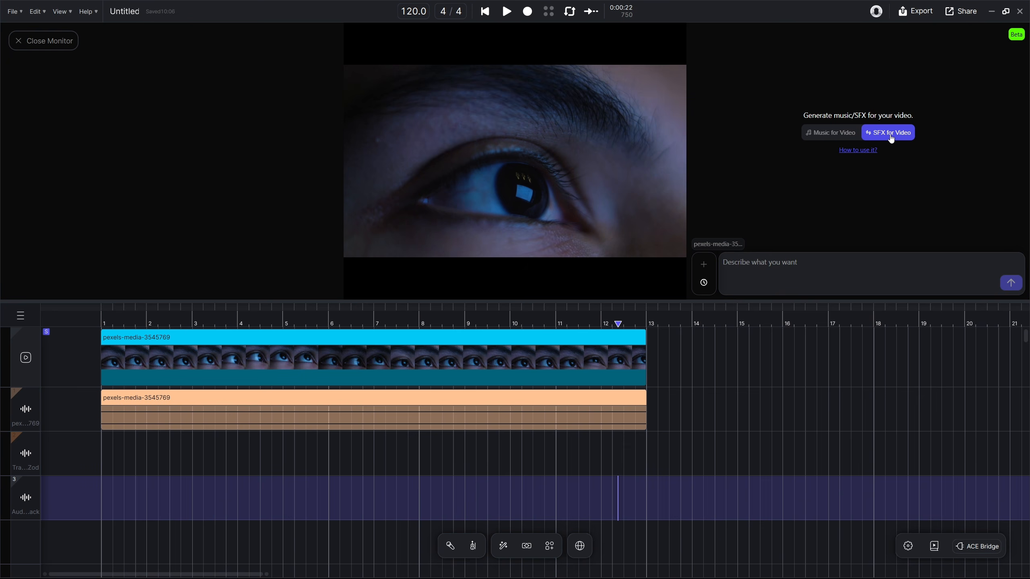
{"action": "left_click", "coordinate": [830, 138]}
{"action": "type", "text": "a"}
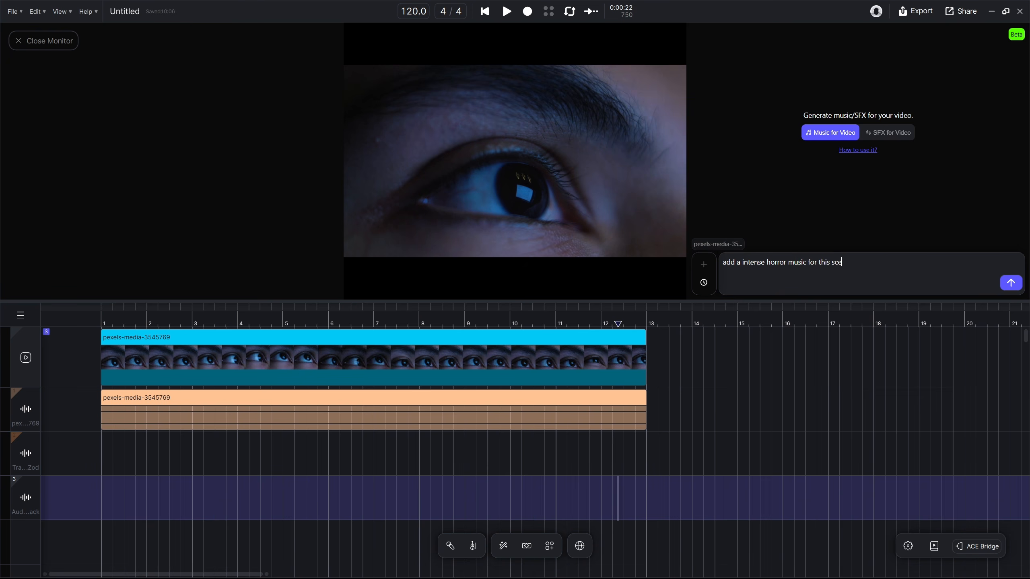
{"action": "left_click", "coordinate": [1011, 284]}
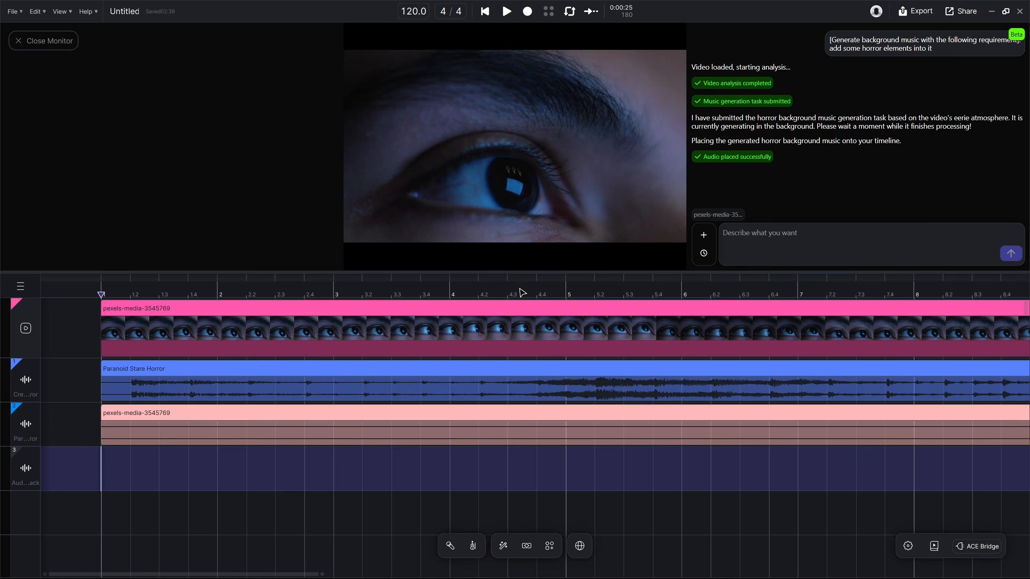
{"action": "key", "text": "space"}
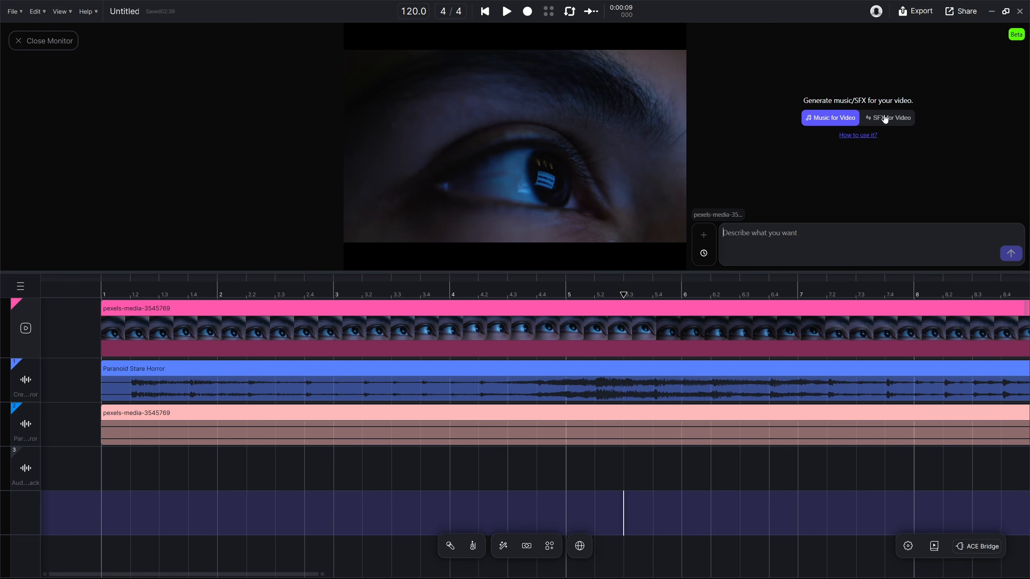
Generate SFX for Video with the prompt "Distant child crying in a dark, empty environment, echoing softly, slow and irregular sobbing."
{"action": "left_click", "coordinate": [885, 120]}
{"action": "left_click", "coordinate": [759, 234]}
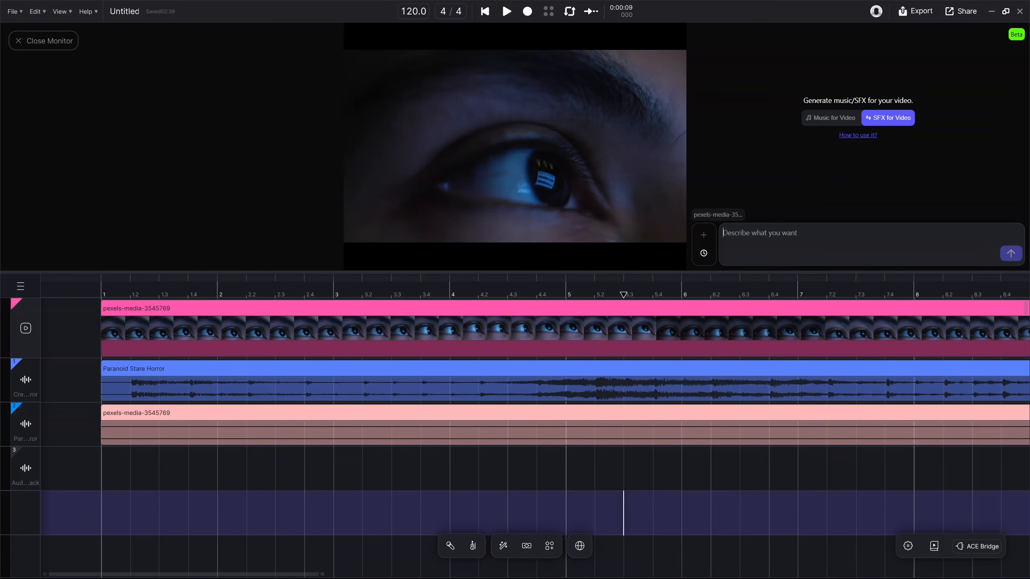
{"action": "type", "text": "Distant child crying in a dark, empty environment, echoing softly, slow and irregular sobbing."}
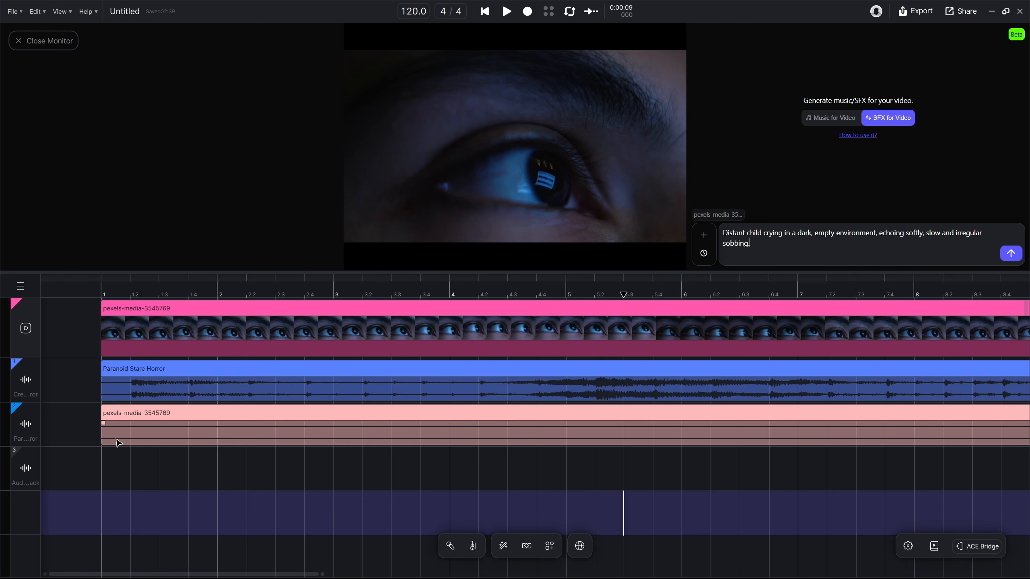
{"action": "left_click", "coordinate": [1010, 253]}
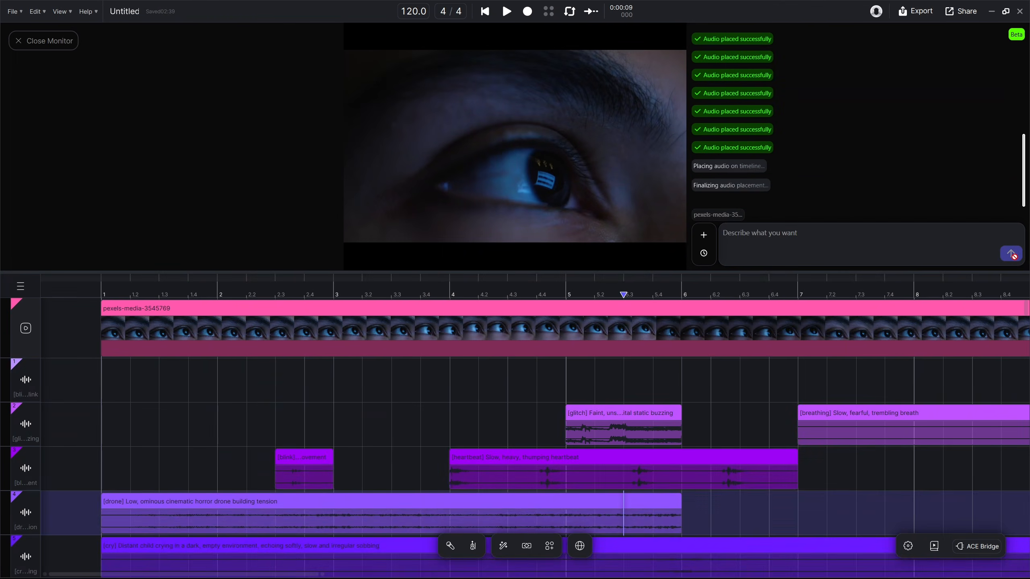
Review the generated sound effect tracks and play the scene from near its beginning
{"action": "scroll", "coordinate": [1011, 255], "scroll_direction": "down", "scroll_amount": 2}
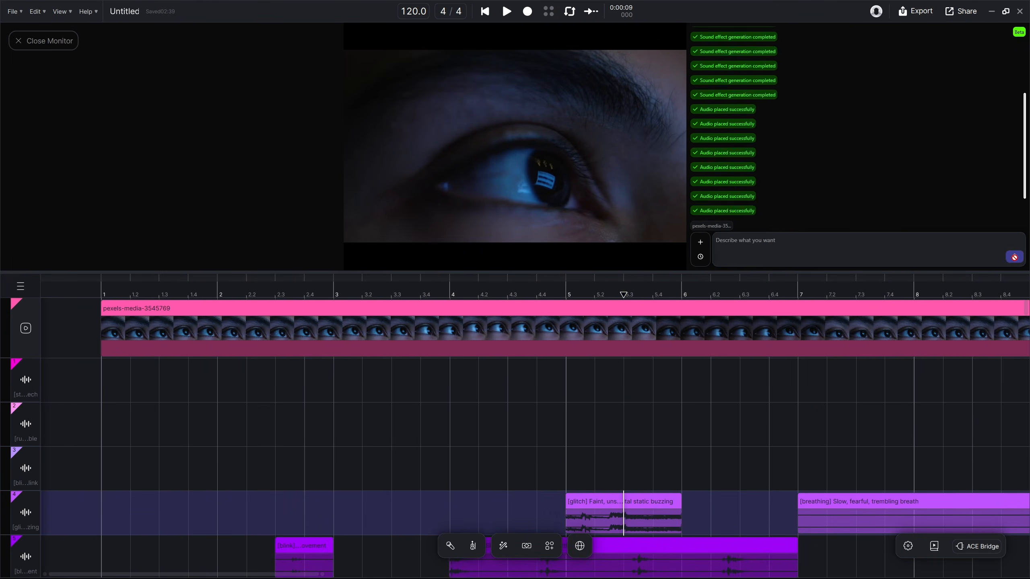
{"action": "scroll", "coordinate": [1011, 255], "scroll_direction": "up", "scroll_amount": 3}
{"action": "scroll", "coordinate": [517, 436], "scroll_direction": "down", "scroll_amount": 5}
{"action": "scroll", "coordinate": [626, 407], "scroll_direction": "down", "scroll_amount": 2}
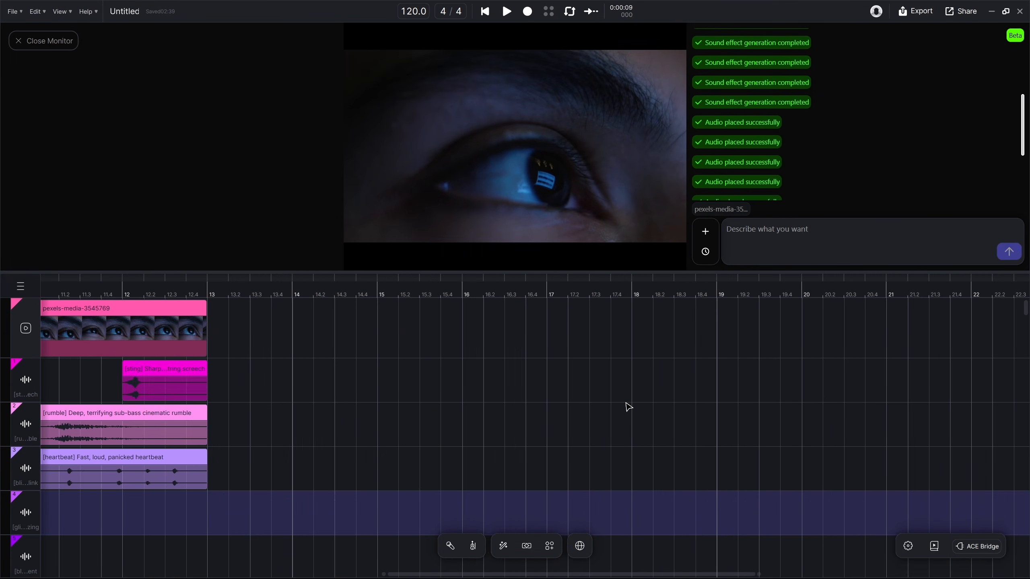
{"action": "scroll", "coordinate": [617, 407], "scroll_direction": "up", "scroll_amount": 6}
{"action": "left_click", "coordinate": [111, 296]}
{"action": "key", "text": "space"}
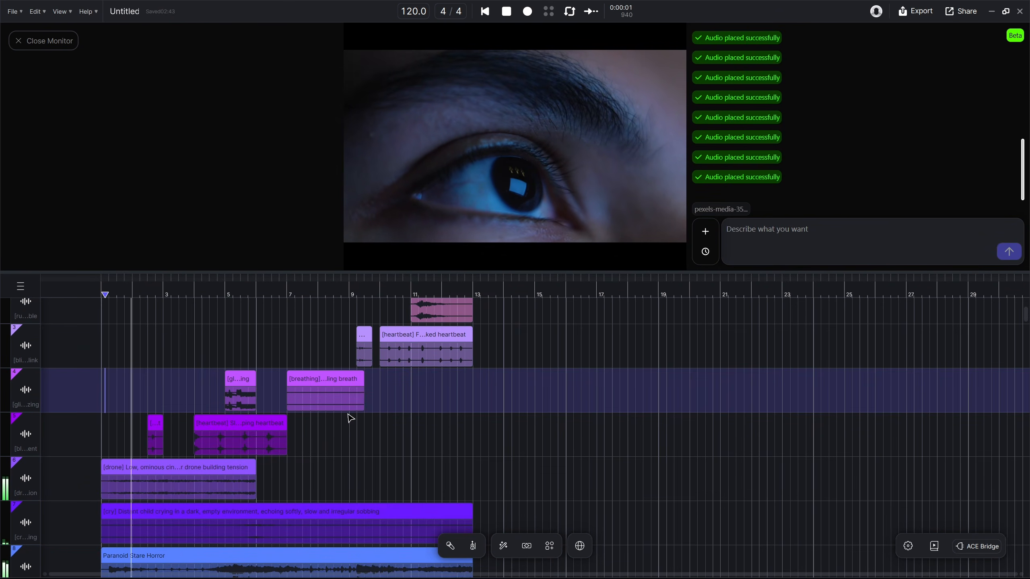
{"action": "scroll", "coordinate": [349, 418], "scroll_direction": "up", "scroll_amount": 2}
{"action": "scroll", "coordinate": [350, 417], "scroll_direction": "up", "scroll_amount": 1}
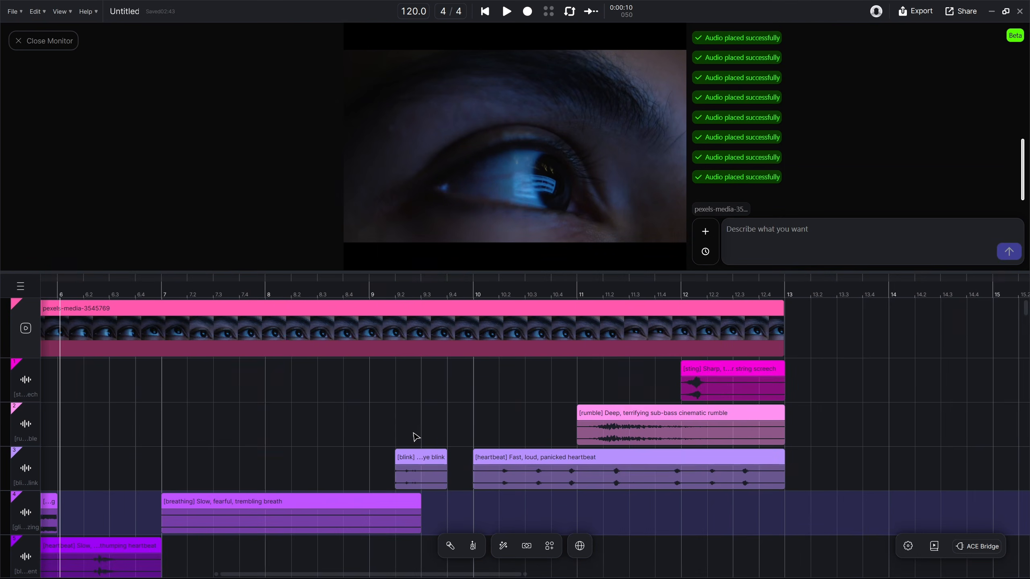
Examine how the individual sound effect clips are placed along the timeline, up to the end of the video
{"action": "scroll", "coordinate": [422, 436], "scroll_direction": "left", "scroll_amount": 10}
{"action": "scroll", "coordinate": [487, 439], "scroll_direction": "down", "scroll_amount": 2}
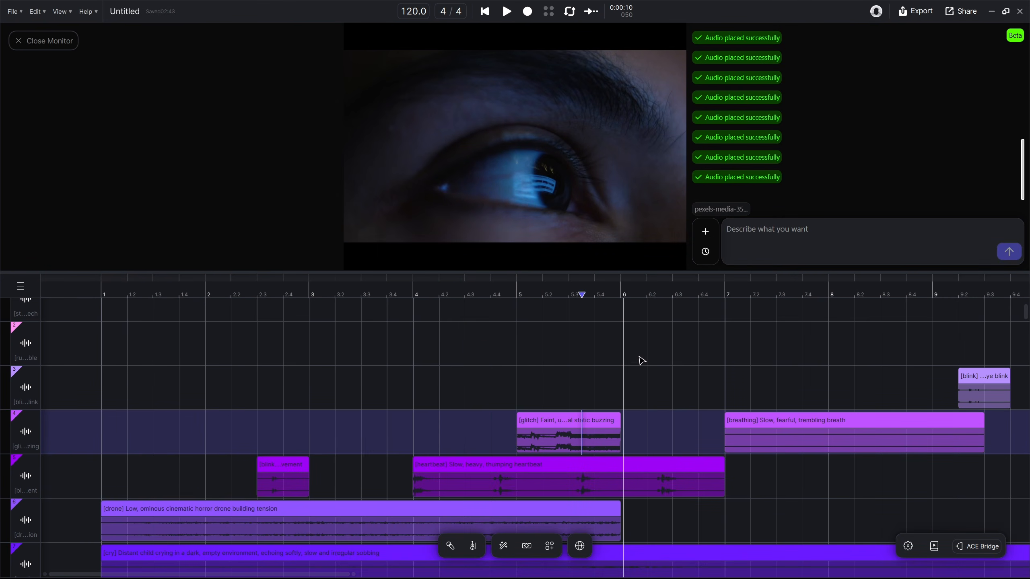
{"action": "left_click", "coordinate": [661, 305]}
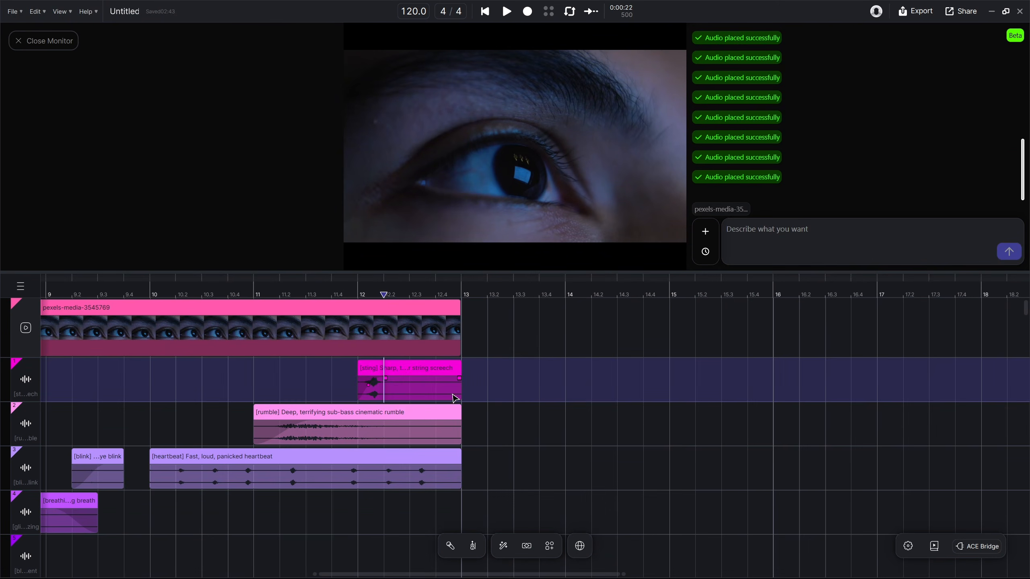
{"action": "scroll", "coordinate": [361, 397], "scroll_direction": "right", "scroll_amount": 5}
{"action": "scroll", "coordinate": [490, 424], "scroll_direction": "down", "scroll_amount": 2}
{"action": "scroll", "coordinate": [490, 423], "scroll_direction": "left", "scroll_amount": 1}
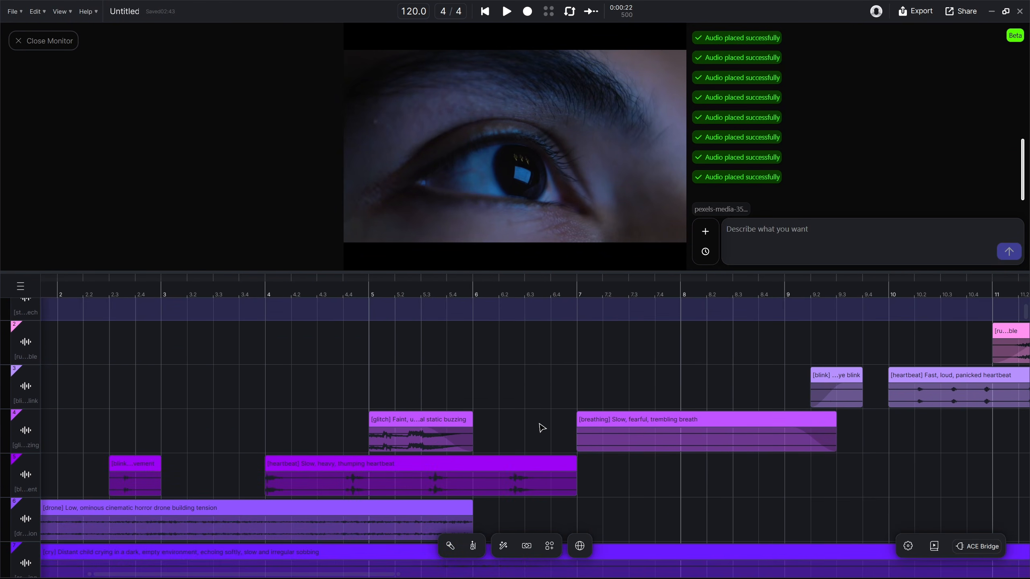
Open the glitch static-buzzing clip in the audio editor and lower its level slightly
{"action": "double_click", "coordinate": [426, 449]}
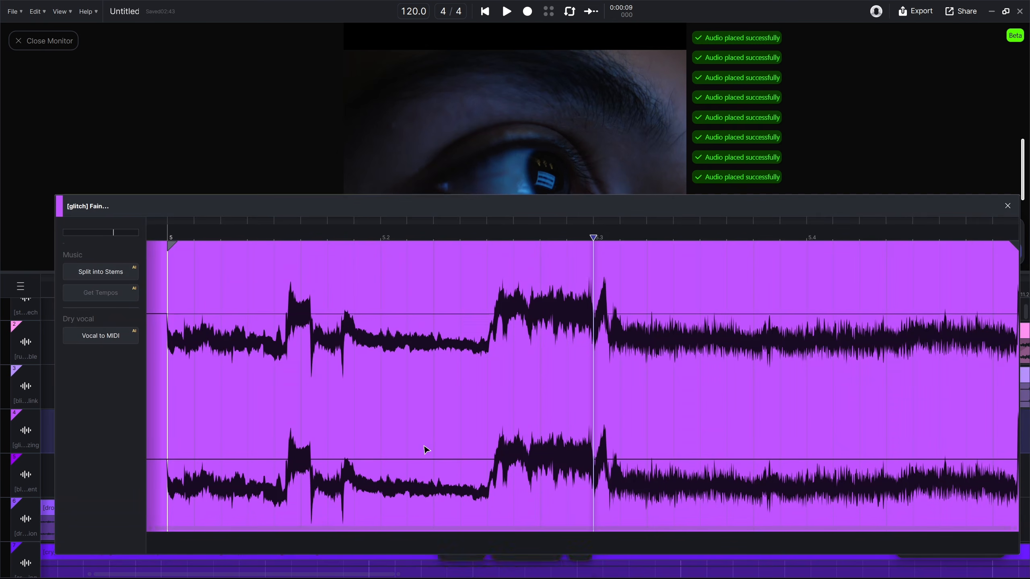
{"action": "mouse_move", "coordinate": [113, 233]}
{"action": "left_mouse_down"}
{"action": "mouse_move", "coordinate": [105, 232]}
{"action": "mouse_move", "coordinate": [136, 233]}
{"action": "mouse_move", "coordinate": [105, 248]}
{"action": "left_mouse_up"}
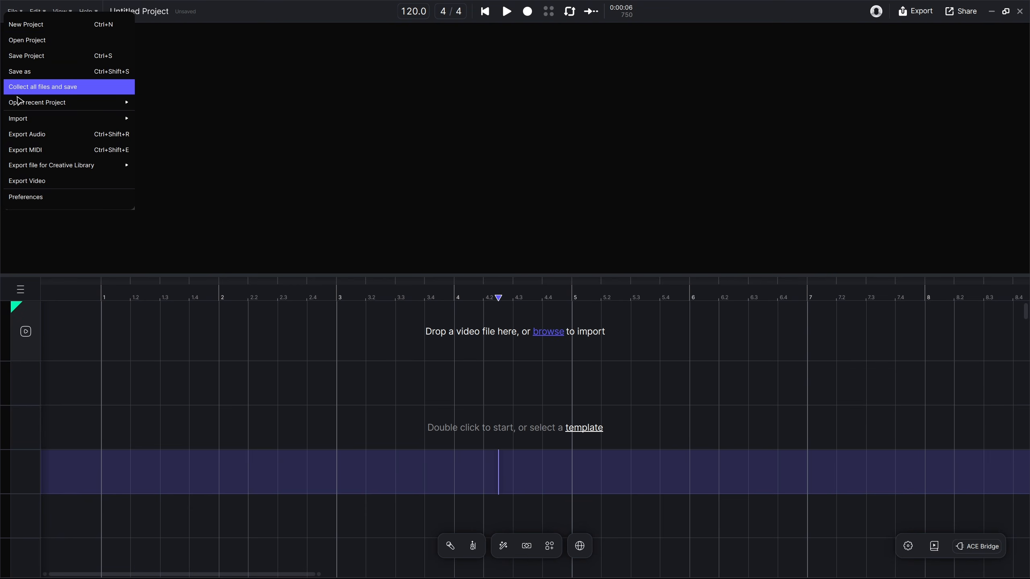
Import the dark staircase video 12916658_1920_1080_25fps into the new project's video track
{"action": "mouse_move", "coordinate": [74, 117]}
{"action": "left_click", "coordinate": [152, 134]}
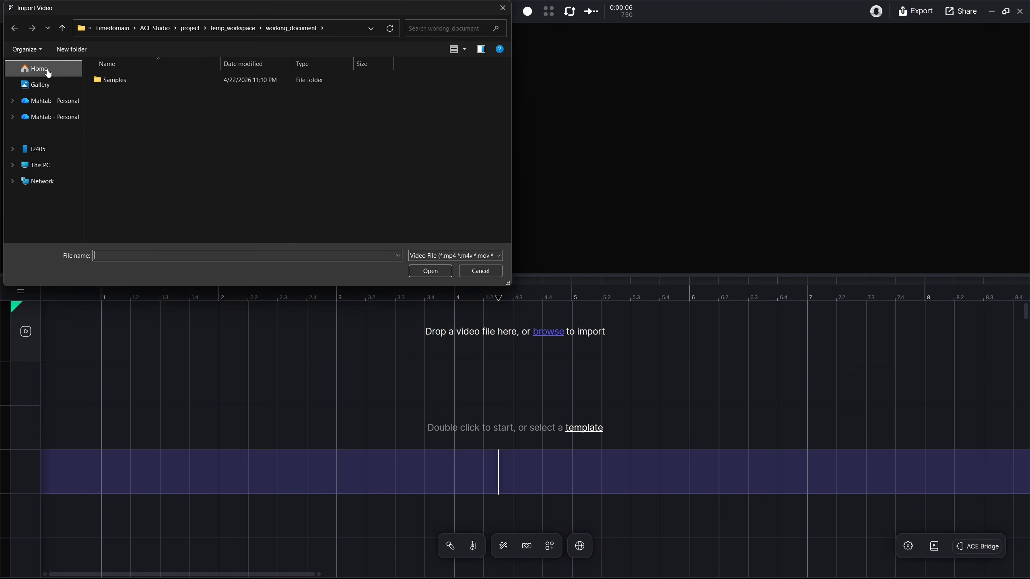
{"action": "double_click", "coordinate": [114, 114]}
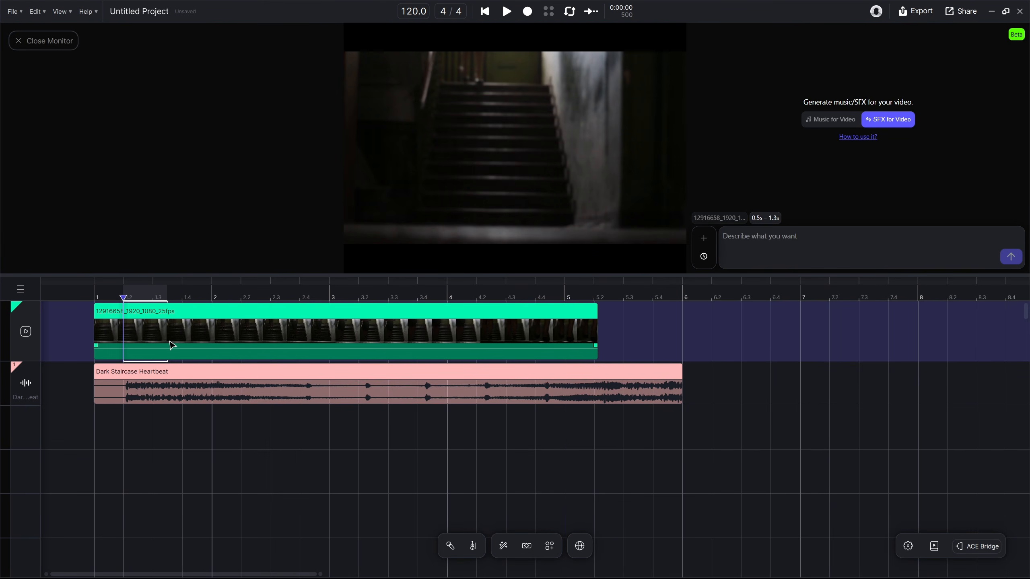
Step through the staircase clip in the video track and select its 0.5s – 3.0s range as the agent's target
{"action": "left_click_drag", "start_coordinate": [211, 346], "coordinate": [142, 344]}
{"action": "left_click_drag", "start_coordinate": [212, 344], "coordinate": [245, 340]}
{"action": "left_click", "coordinate": [272, 341]}
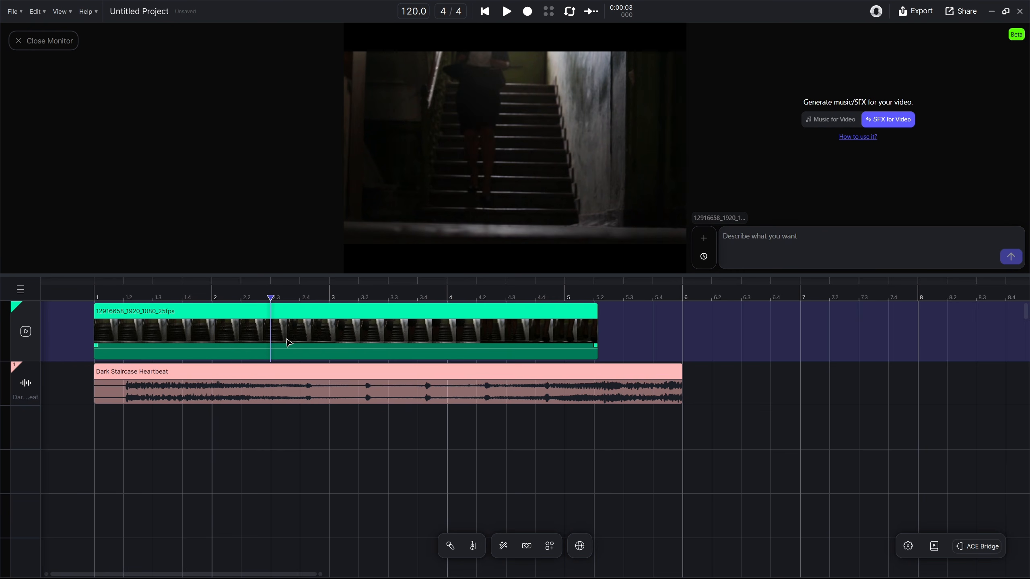
{"action": "left_click", "coordinate": [286, 341]}
{"action": "left_click", "coordinate": [314, 341]}
{"action": "left_click", "coordinate": [329, 339]}
{"action": "left_click", "coordinate": [344, 340]}
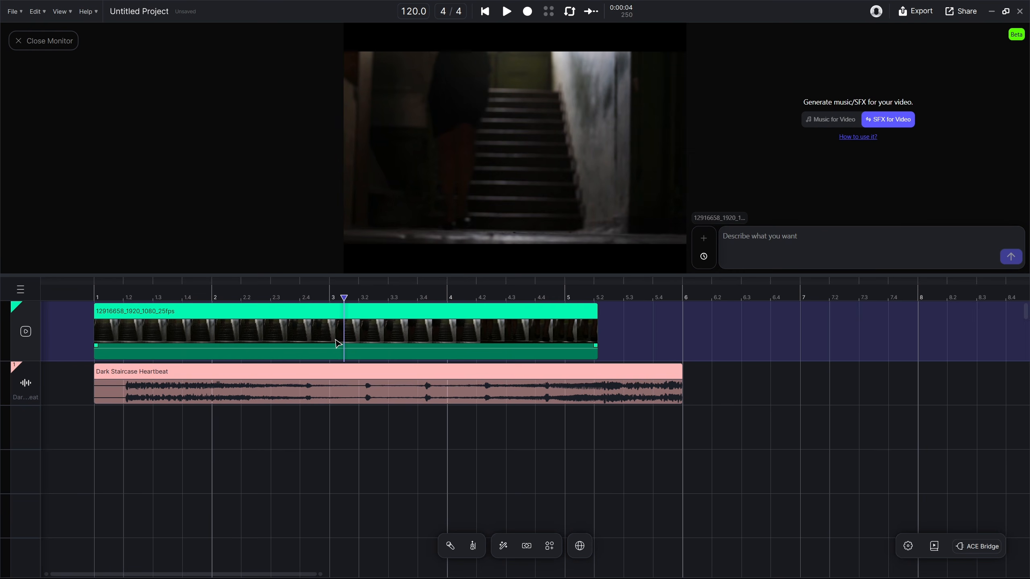
{"action": "left_click", "coordinate": [300, 340]}
{"action": "left_click", "coordinate": [286, 340]}
{"action": "left_click", "coordinate": [271, 343]}
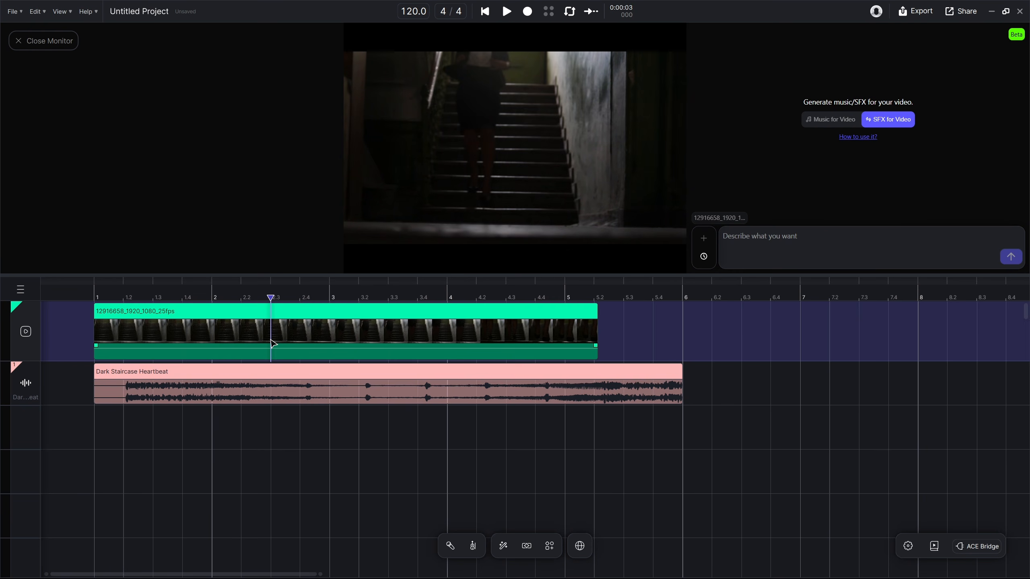
{"action": "left_click_drag", "start_coordinate": [271, 343], "coordinate": [139, 343]}
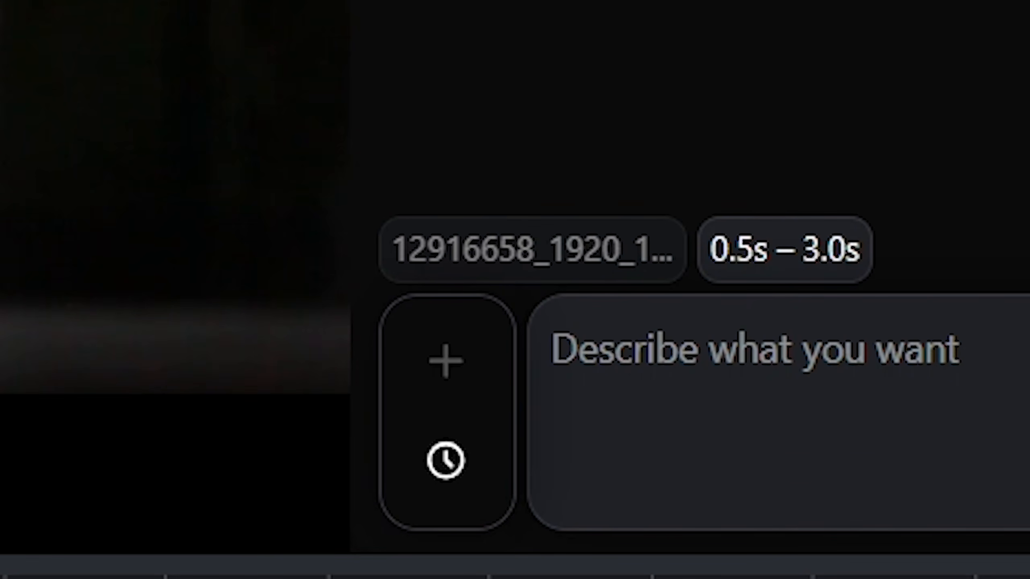
Select short ranges at several points along the empty third audio track and place the playhead at 7.125 seconds
{"action": "left_click_drag", "start_coordinate": [237, 365], "coordinate": [343, 366]}
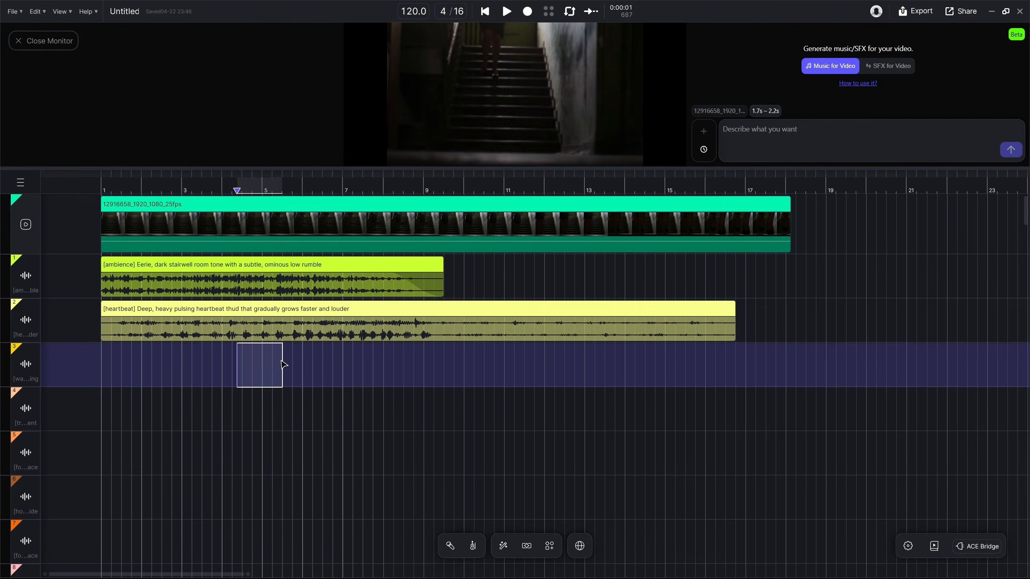
{"action": "left_click", "coordinate": [419, 368]}
{"action": "left_click_drag", "start_coordinate": [468, 367], "coordinate": [494, 368]}
{"action": "left_click_drag", "start_coordinate": [533, 370], "coordinate": [563, 373]}
{"action": "left_click", "coordinate": [675, 372]}
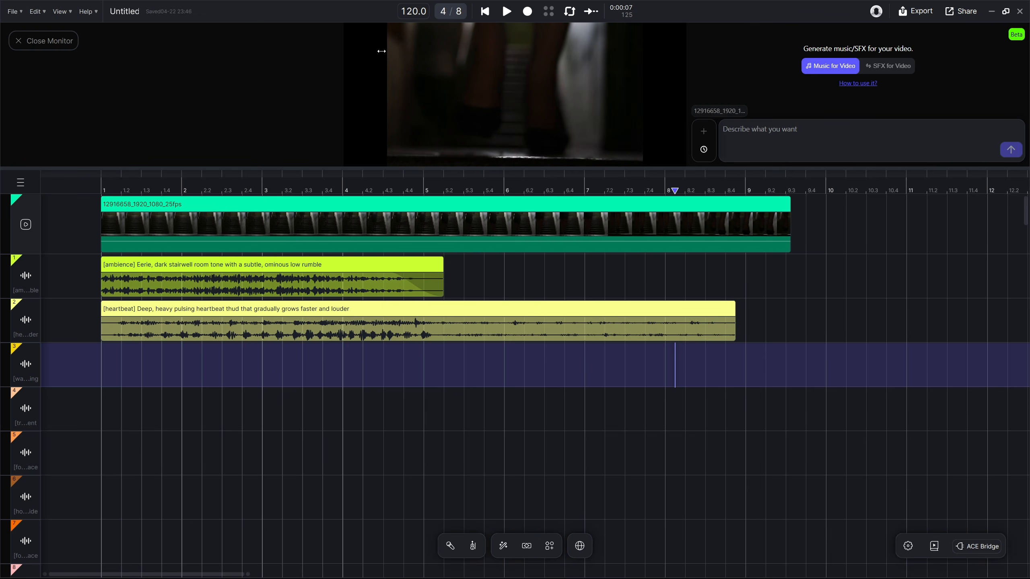
Set the project's time signature to 4/32 to get a finer timeline grid
{"action": "mouse_move", "coordinate": [381, 51]}
{"action": "left_mouse_down"}
{"action": "mouse_move", "coordinate": [306, 53]}
{"action": "mouse_move", "coordinate": [679, 66]}
{"action": "left_mouse_up"}
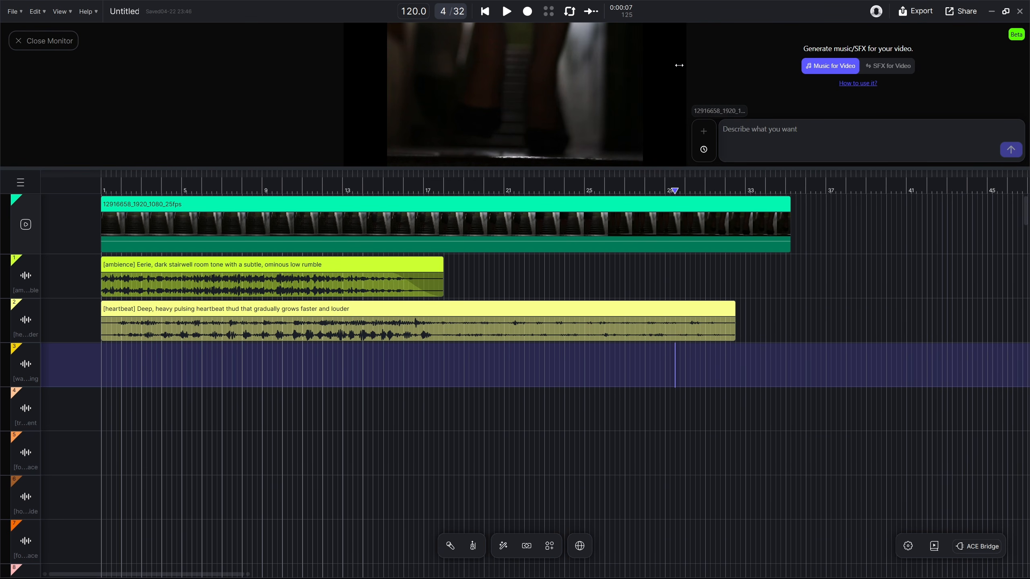
{"action": "left_click_drag", "start_coordinate": [943, 70], "coordinate": [323, 75]}
{"action": "left_click_drag", "start_coordinate": [430, 78], "coordinate": [646, 83]}
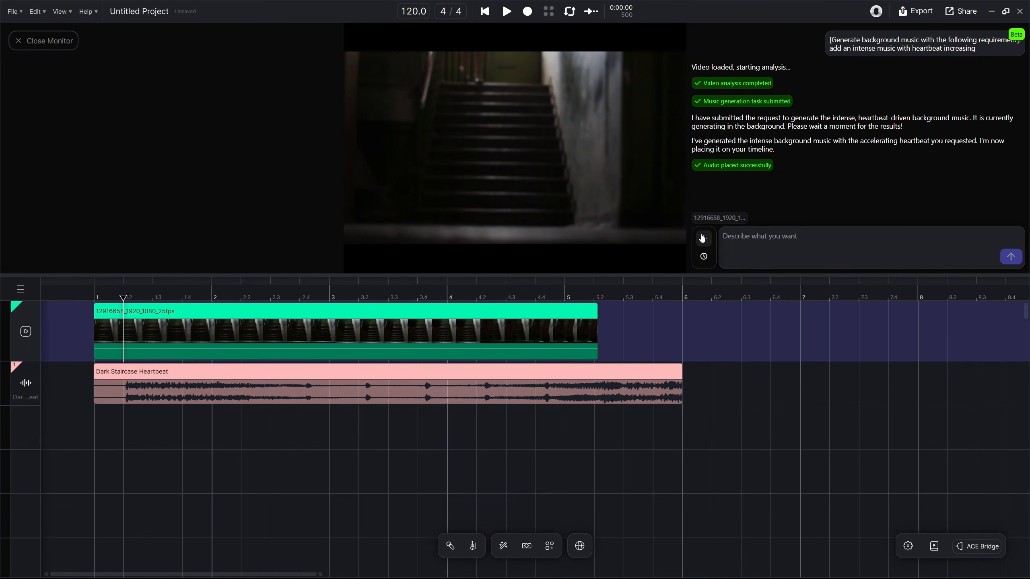
Start a new chat with the video agent and set it to generate SFX for Video
{"action": "left_click", "coordinate": [704, 241]}
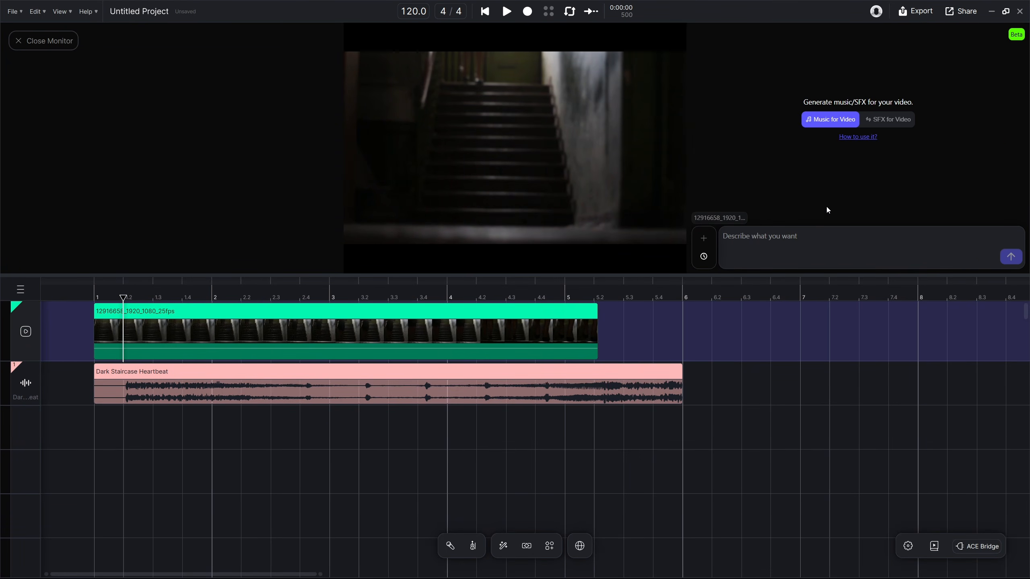
{"action": "left_click", "coordinate": [885, 121]}
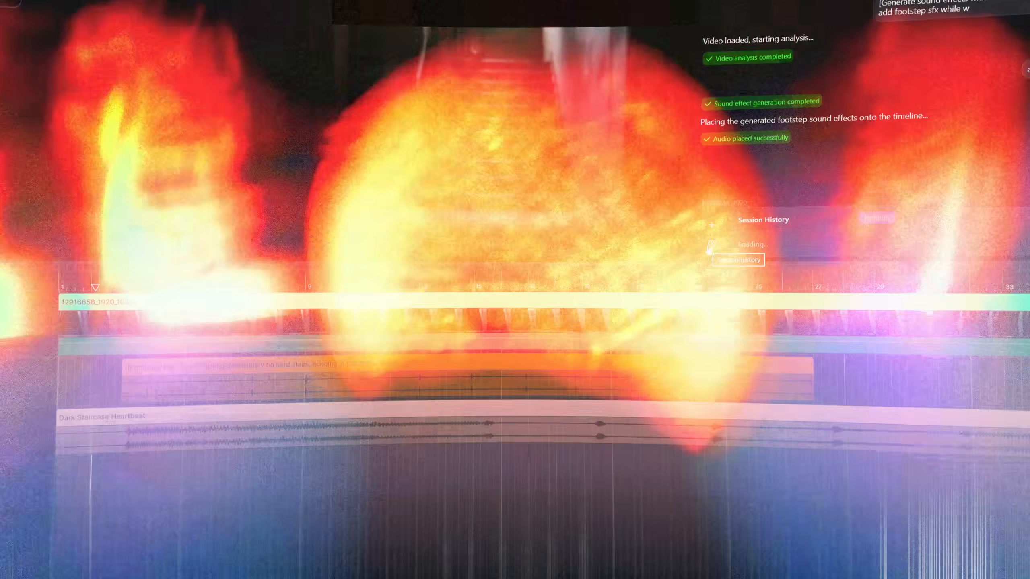
Browse the agent's session history and ask the agent to add sfx for this scene, including traffic noise, honking and water dripping
{"action": "left_click", "coordinate": [704, 256]}
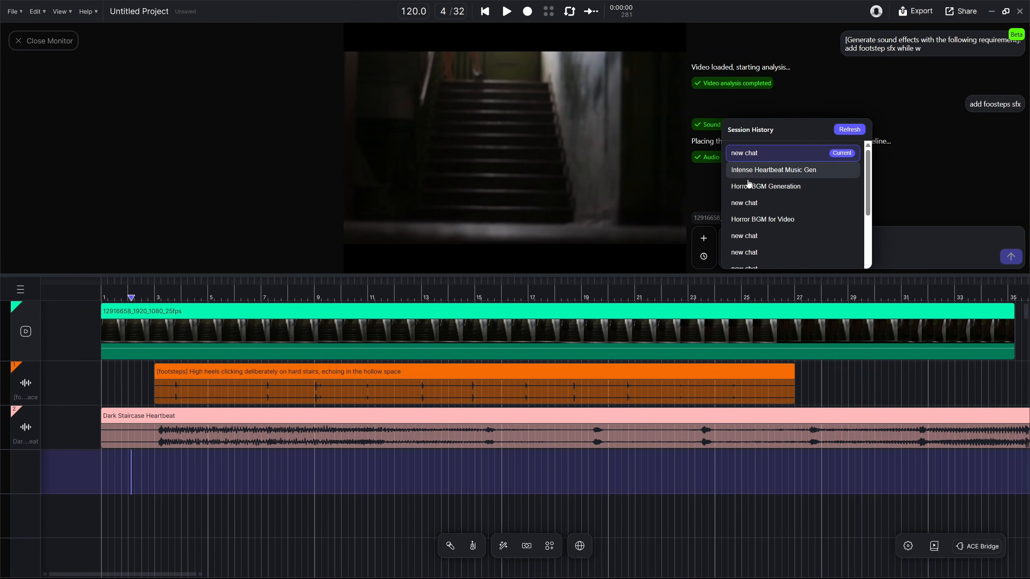
{"action": "scroll", "coordinate": [756, 227], "scroll_direction": "down", "scroll_amount": 3}
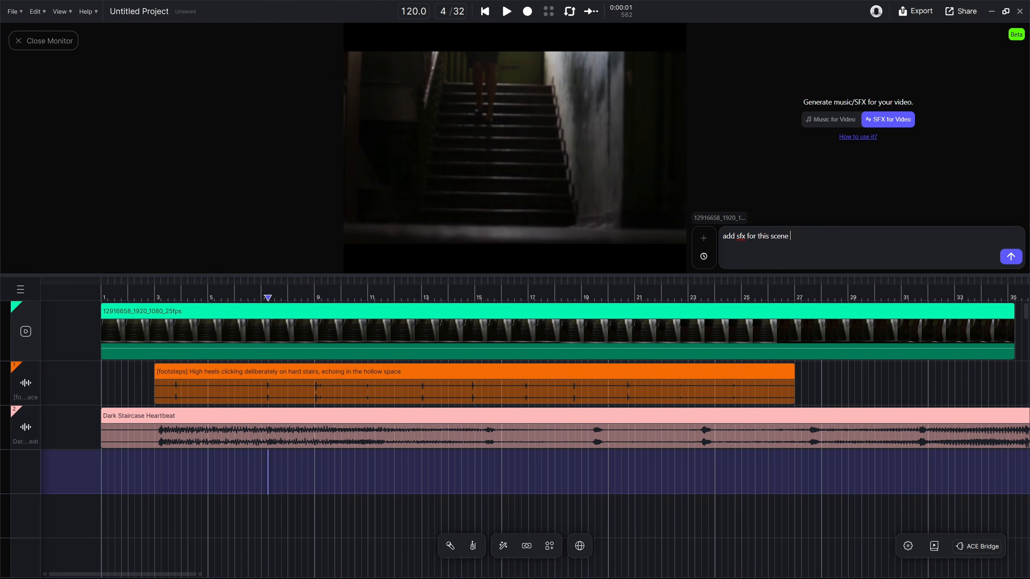
{"action": "key", "text": "Return"}
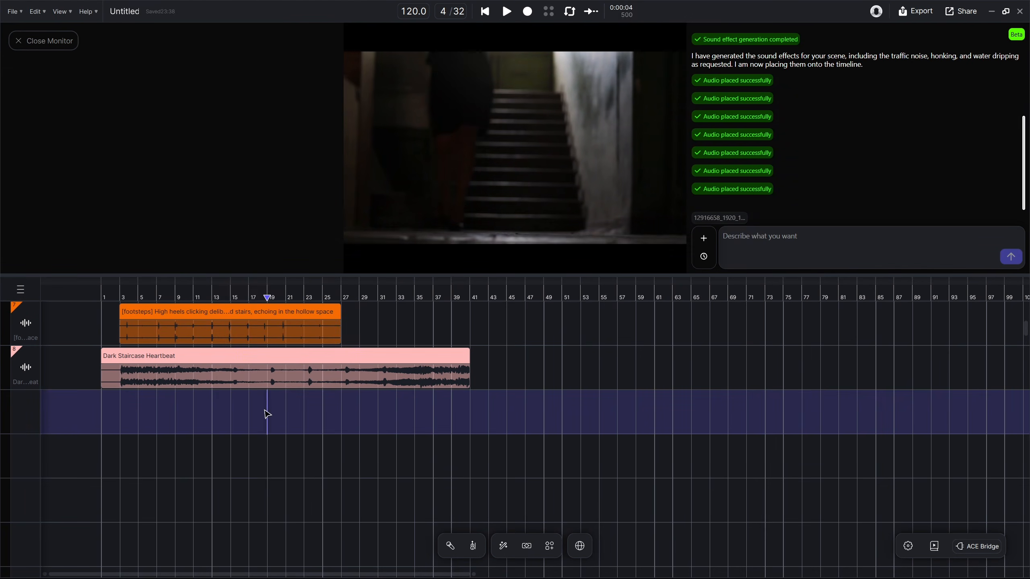
Generate an Instrumental layer styled "create a fast paced running song from police" on the empty track below Dark Staircase Heartbeat, spanning 1.1.0 - 41.1.0
{"action": "left_click_drag", "start_coordinate": [267, 414], "coordinate": [122, 418]}
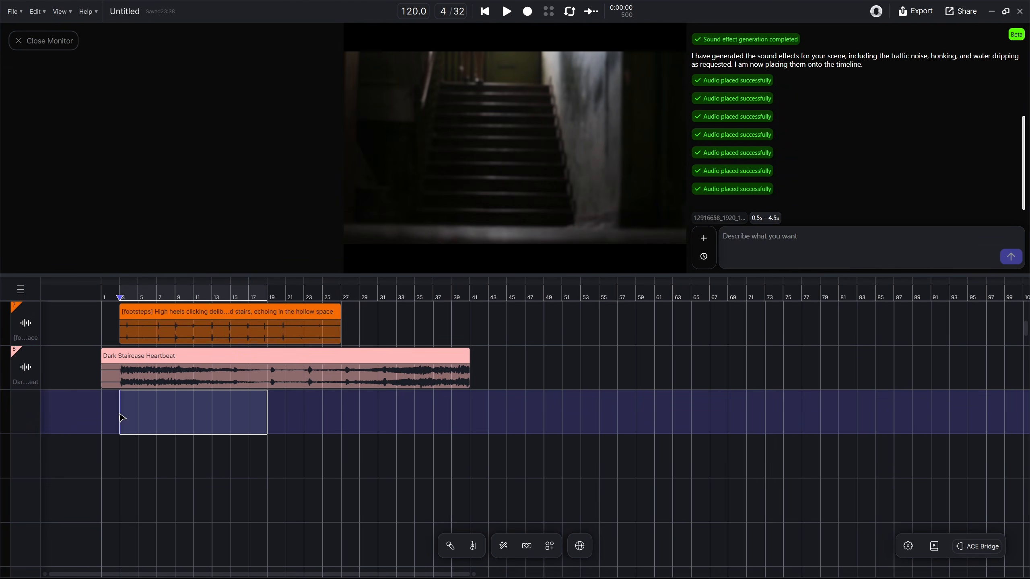
{"action": "left_click", "coordinate": [296, 412]}
{"action": "left_click_drag", "start_coordinate": [469, 418], "coordinate": [102, 418]}
{"action": "left_click", "coordinate": [262, 449]}
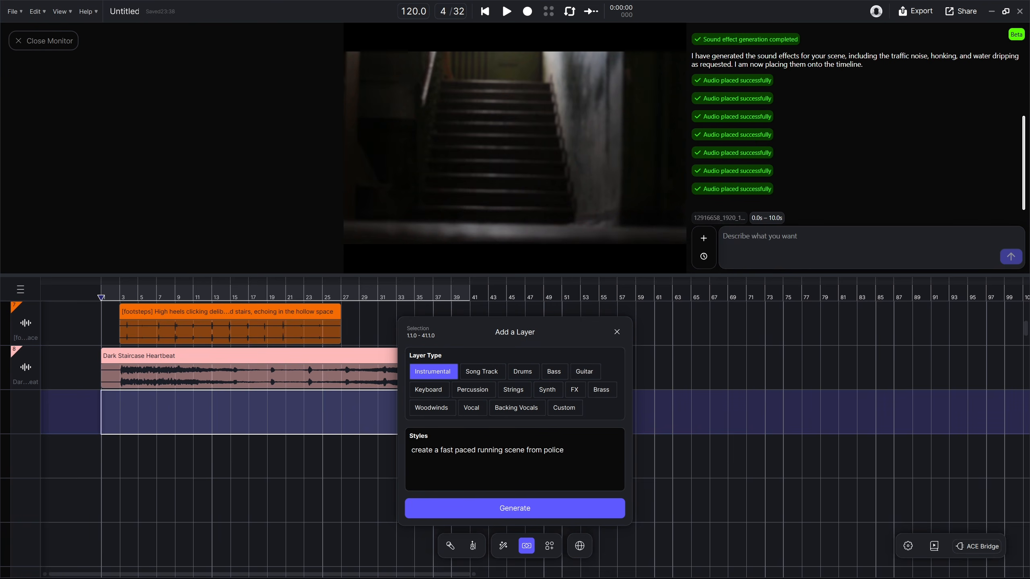
{"action": "key", "text": "BackSpace"}
{"action": "key", "text": "BackSpace"}
{"action": "key", "text": "BackSpace"}
{"action": "key", "text": "BackSpace"}
{"action": "left_click", "coordinate": [530, 511]}
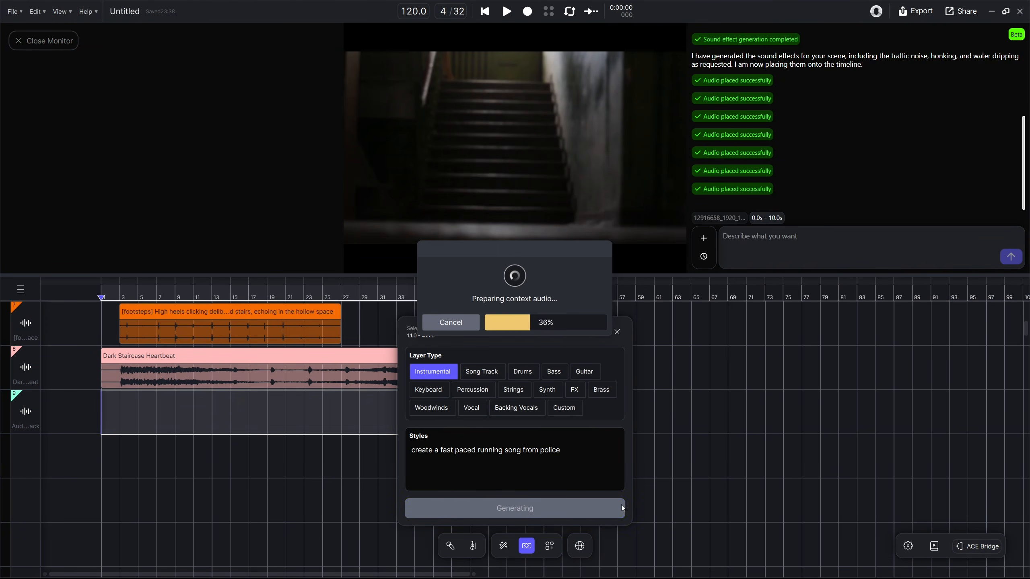
{"action": "scroll", "coordinate": [357, 498], "scroll_direction": "up", "scroll_amount": 2}
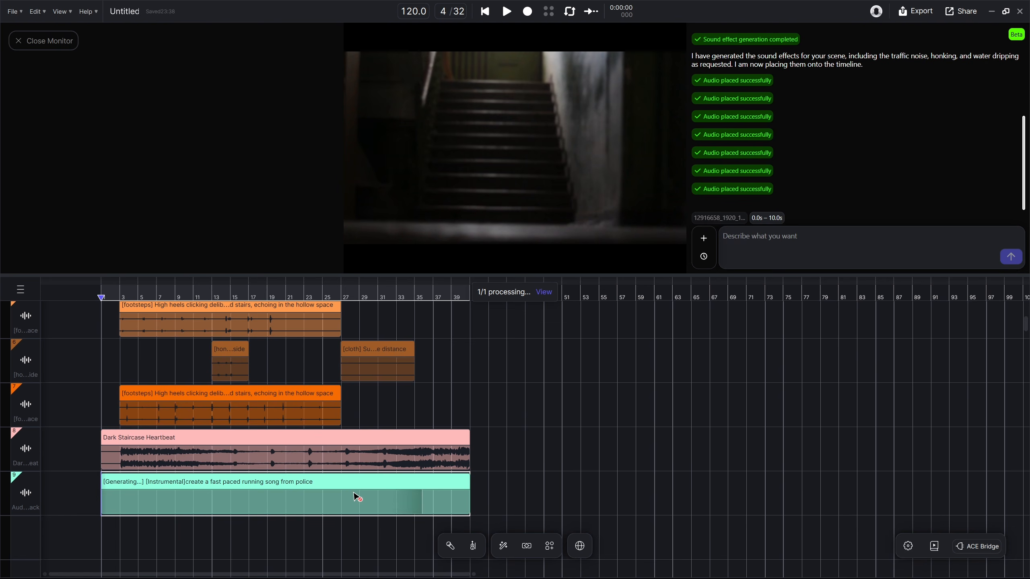
Generate a sound effect from the prompt "add police siren sfx moving" over 1.1.0 - 41.1.0 on the empty track, with Loop off and High prompt influence
{"action": "left_click_drag", "start_coordinate": [103, 420], "coordinate": [470, 421]}
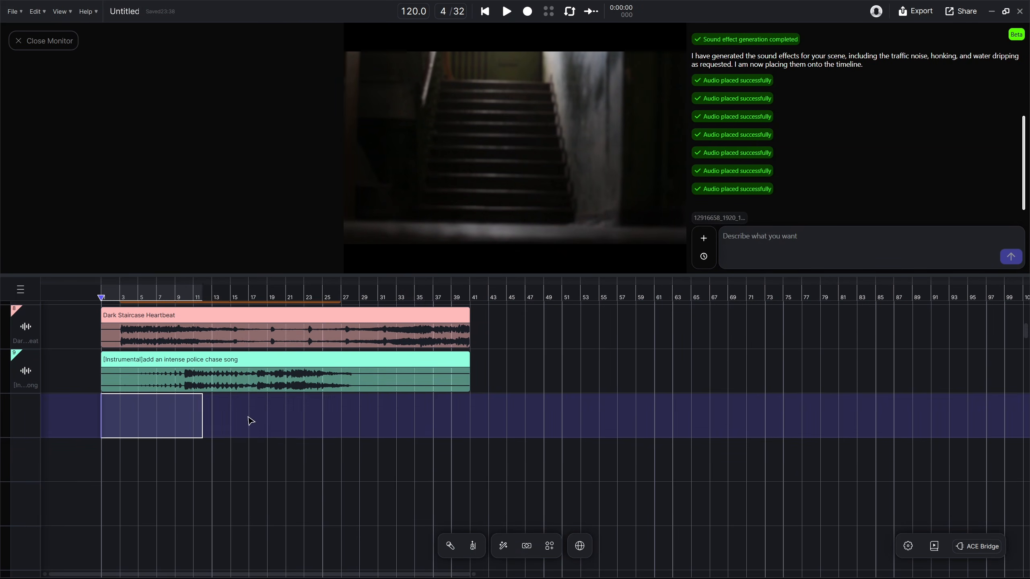
{"action": "left_click", "coordinate": [285, 452]}
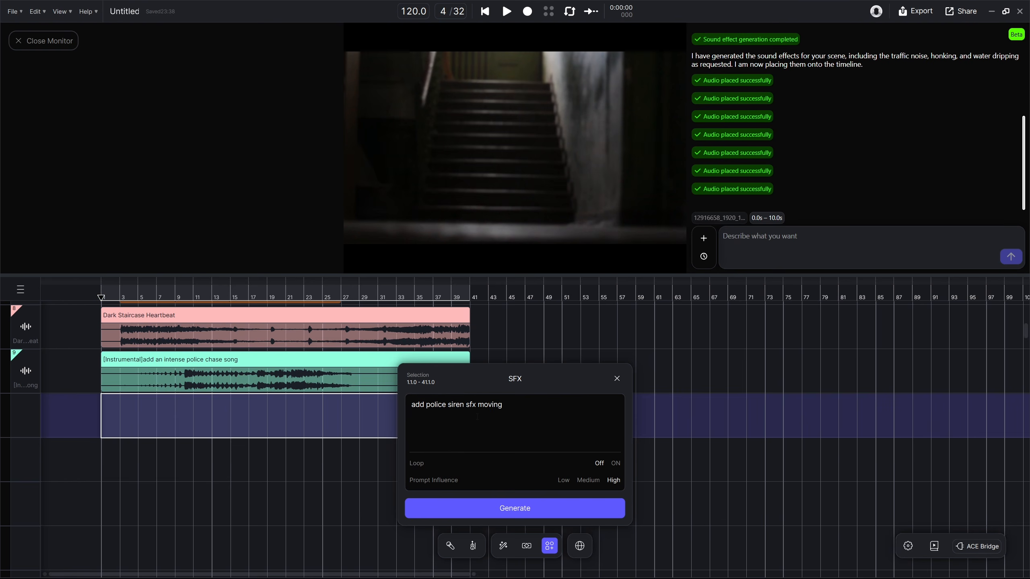
{"action": "left_click", "coordinate": [479, 514]}
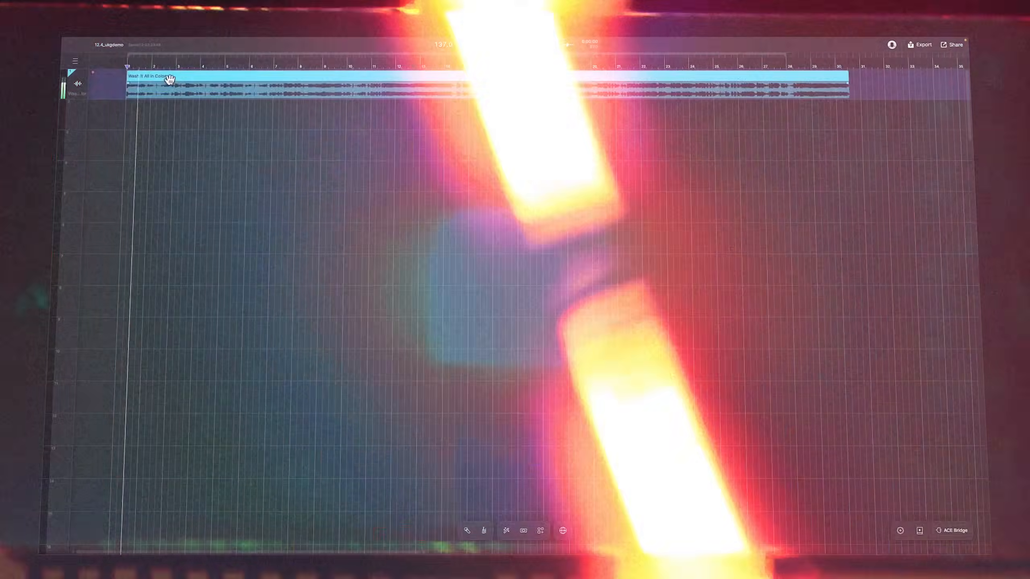
Open the Stem Splitter for the blue audio clip on the first track
{"action": "right_click", "coordinate": [255, 137]}
{"action": "mouse_move", "coordinate": [357, 138]}
{"action": "left_click", "coordinate": [403, 205]}
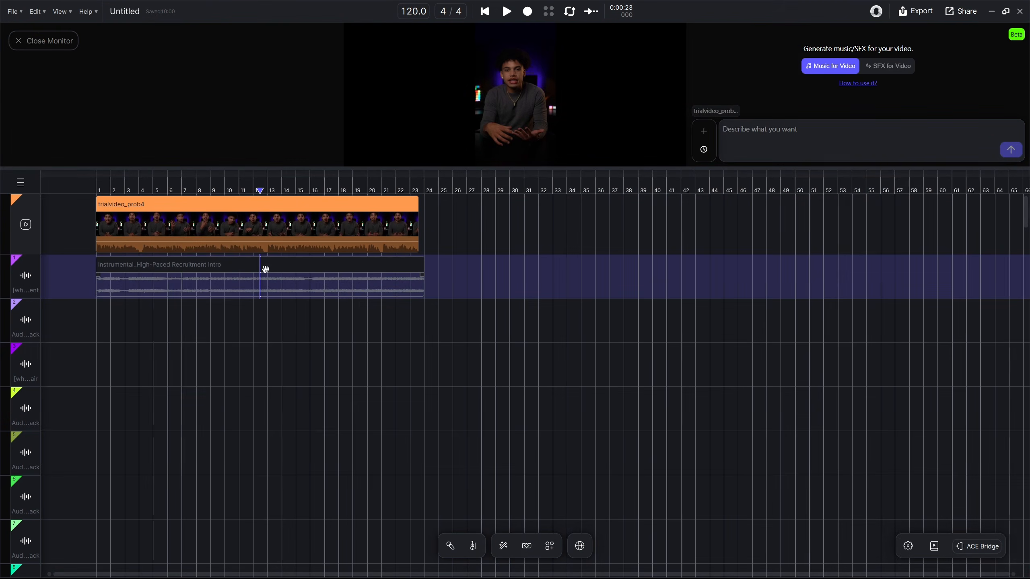
Split the Instrumental_High-Paced Recruitment Intro clip into vocal, drums, bass, piano, guitar and others stems with the Stem Splitter
{"action": "left_click", "coordinate": [152, 269]}
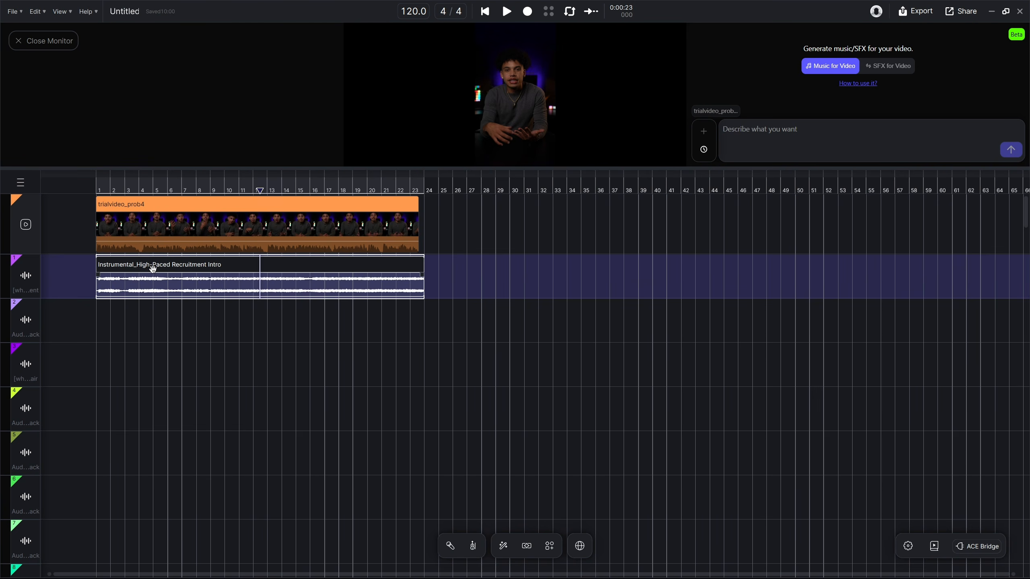
{"action": "right_click", "coordinate": [307, 270]}
{"action": "mouse_move", "coordinate": [401, 291]}
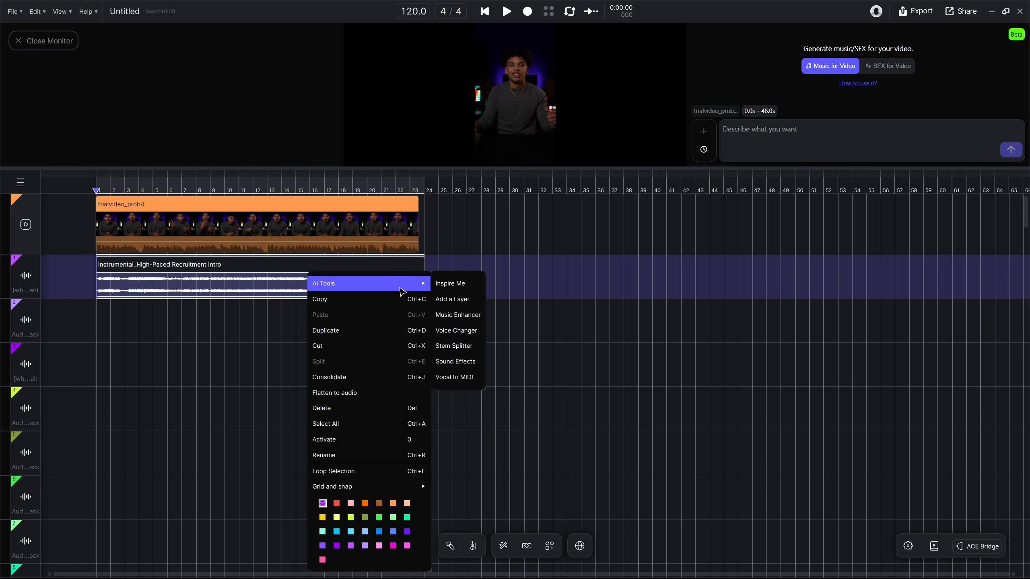
{"action": "left_click", "coordinate": [453, 346]}
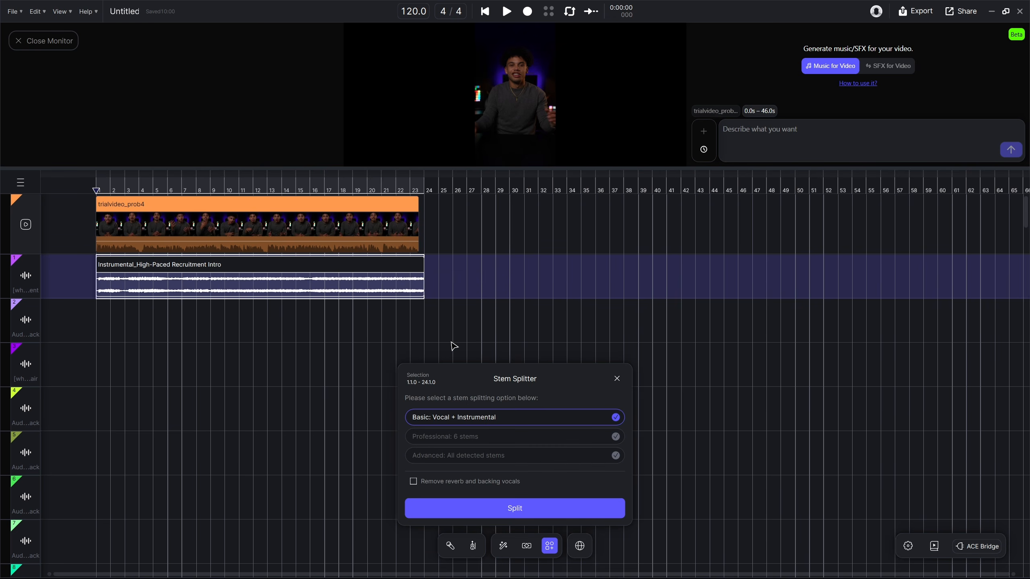
{"action": "left_click", "coordinate": [616, 456]}
{"action": "left_click", "coordinate": [512, 507]}
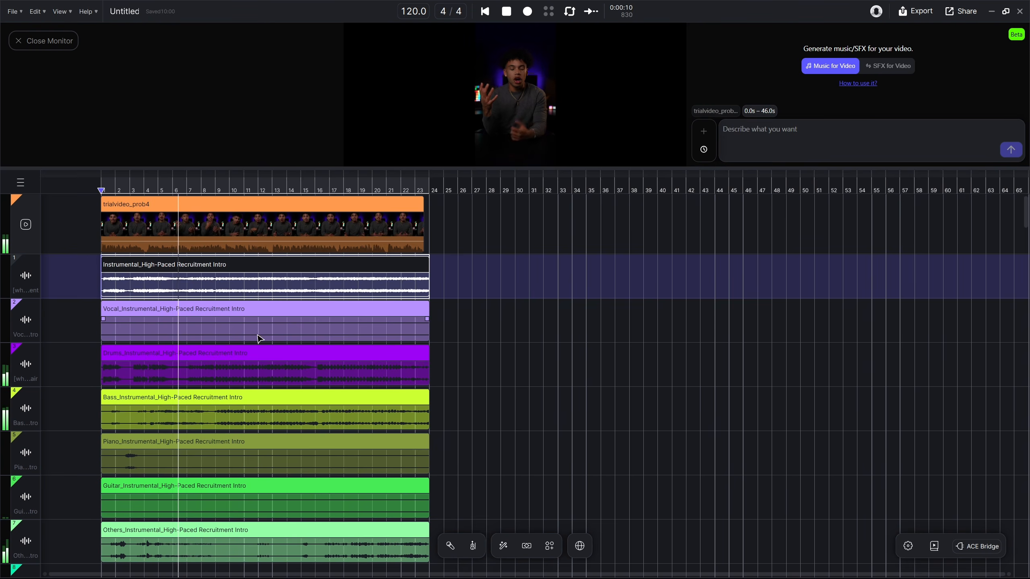
Review the separated vocal, drums, bass, piano and guitar stems one by one during playback
{"action": "left_click", "coordinate": [270, 311]}
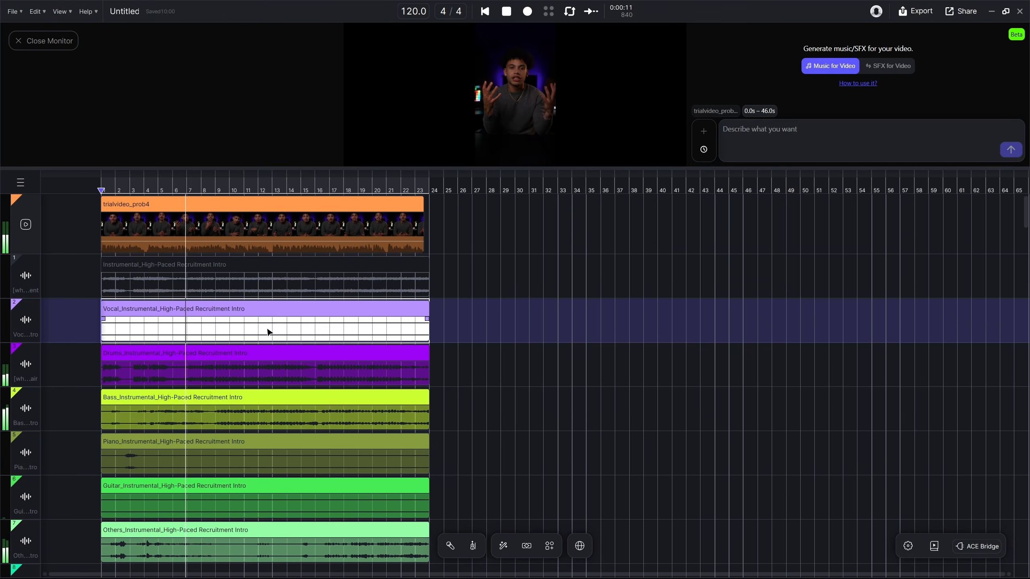
{"action": "left_click", "coordinate": [258, 352]}
{"action": "left_click", "coordinate": [260, 396]}
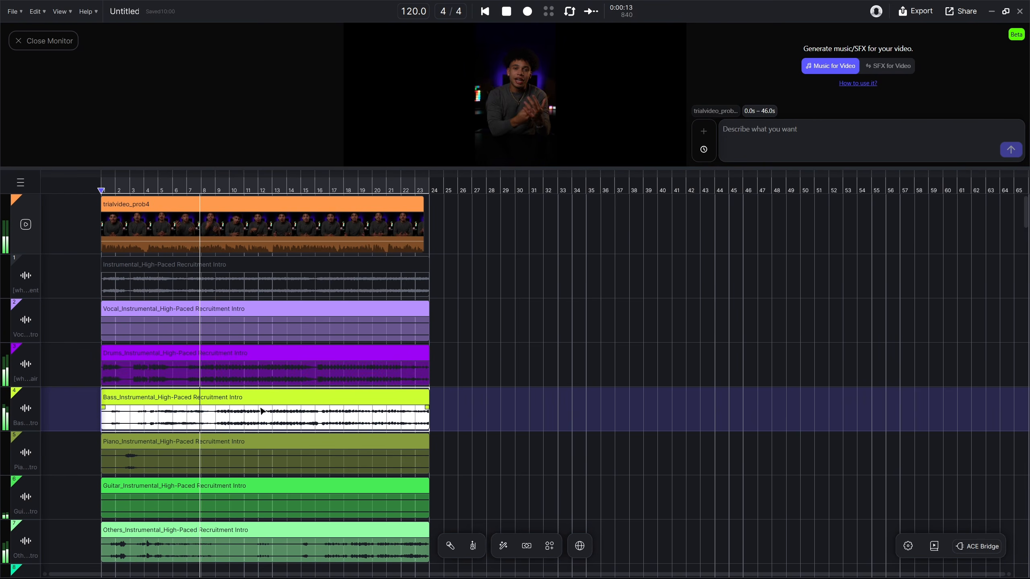
{"action": "left_click", "coordinate": [265, 442]}
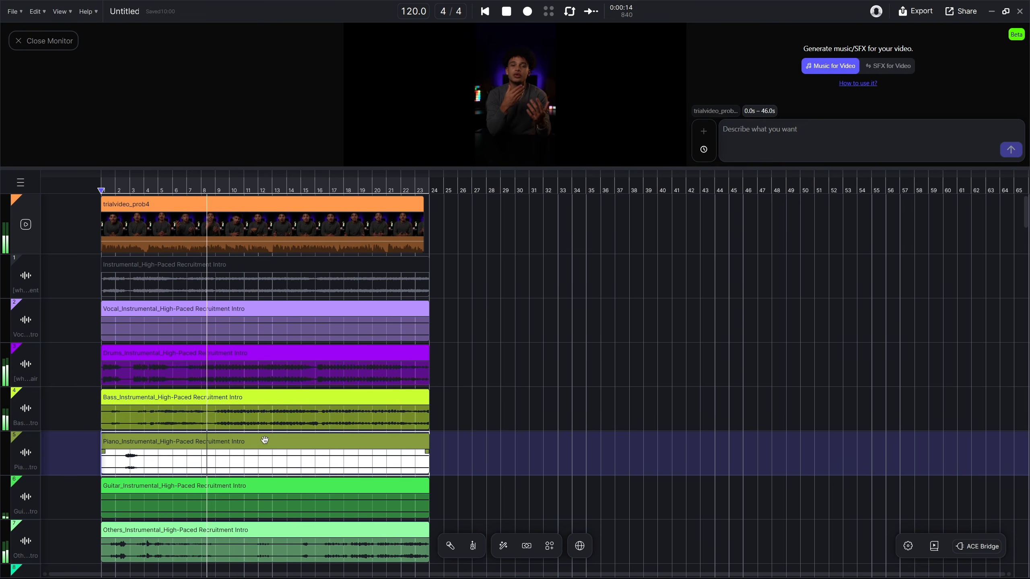
{"action": "left_click", "coordinate": [270, 484]}
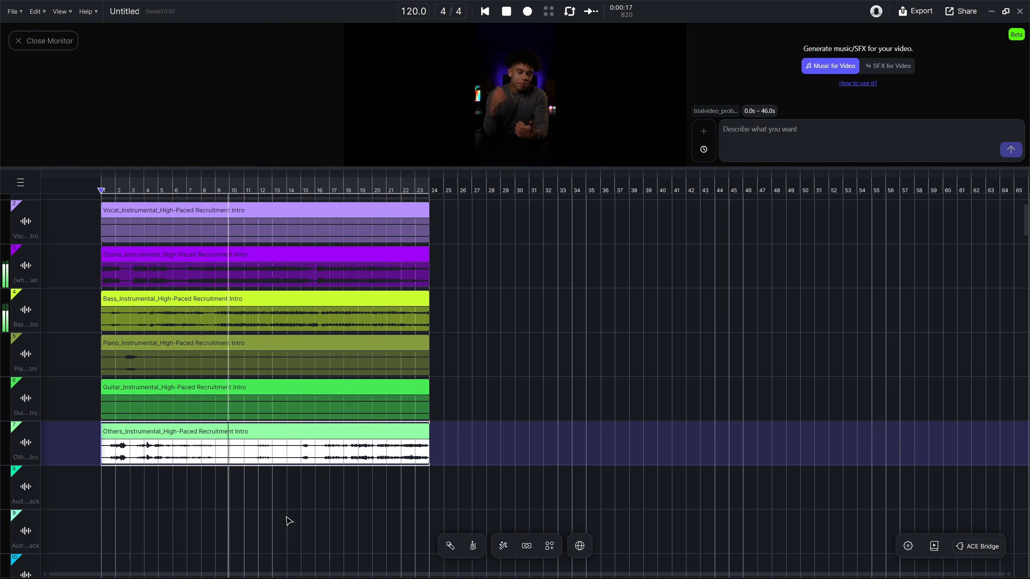